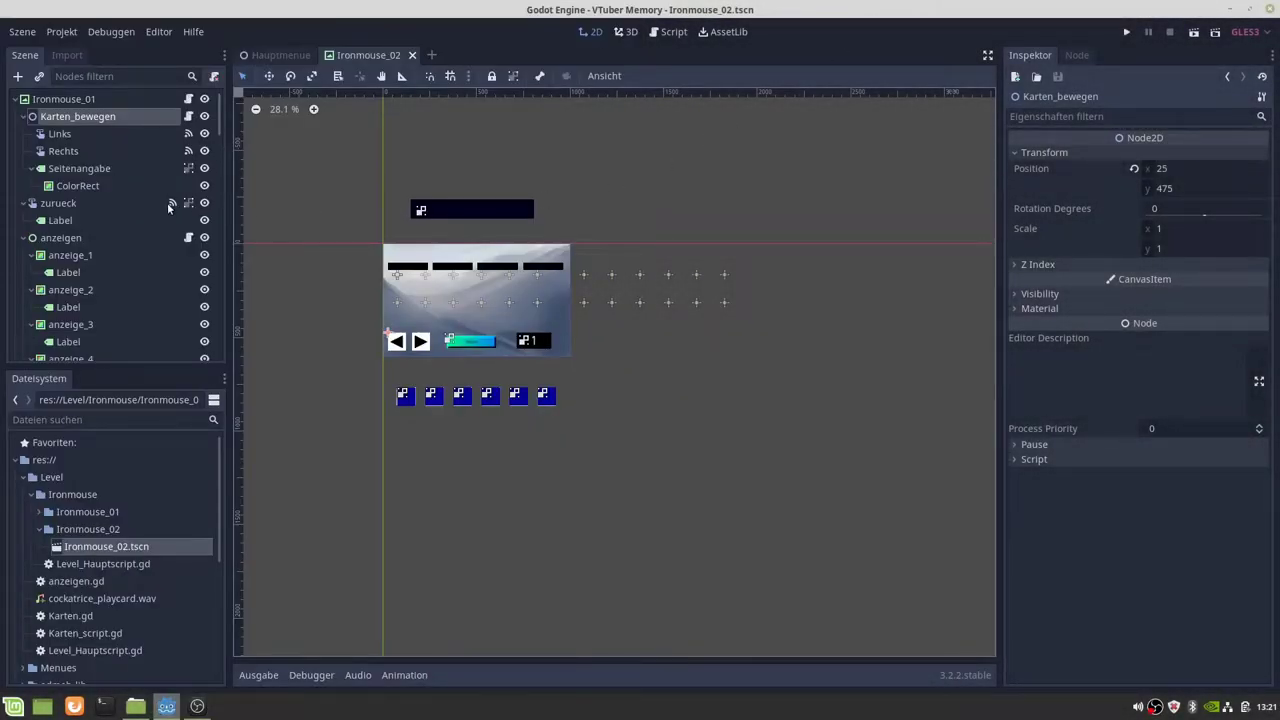
Open Level_Hauptscript.gd and begin a new var line below pos.shuffle()
left_click(189, 99)
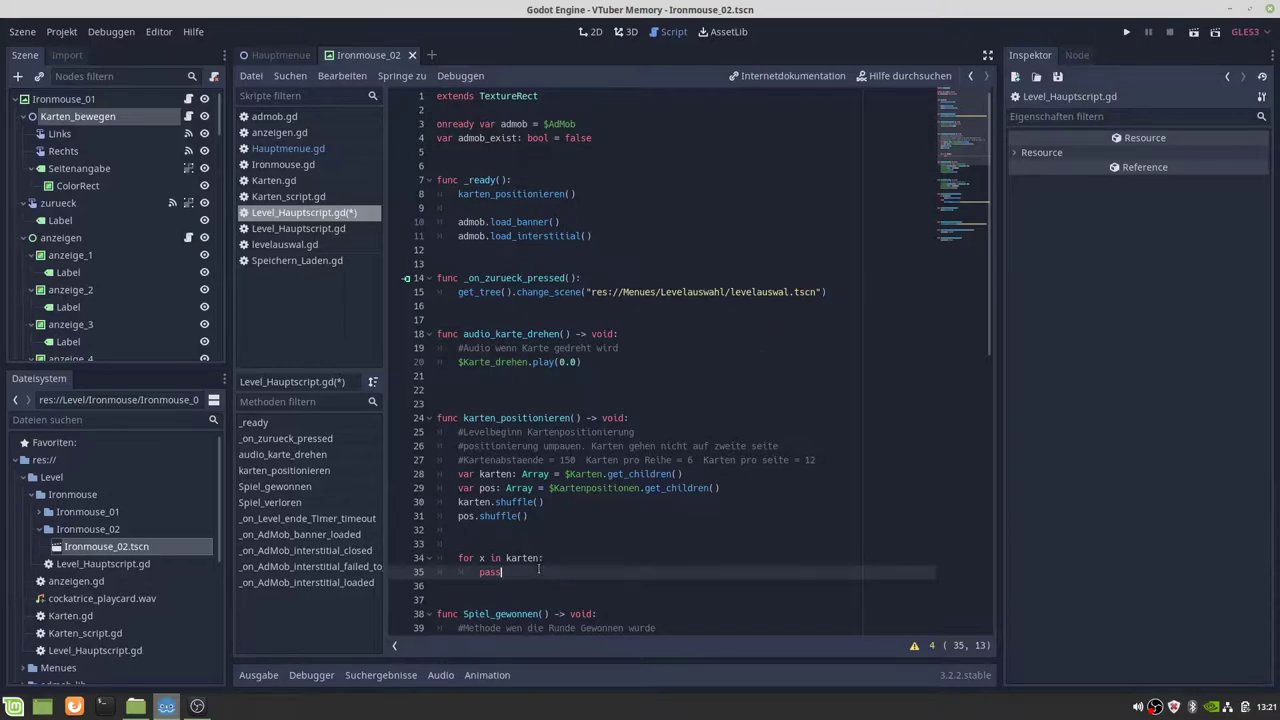
left_click_drag(501, 572, 478, 572)
left_click(535, 518)
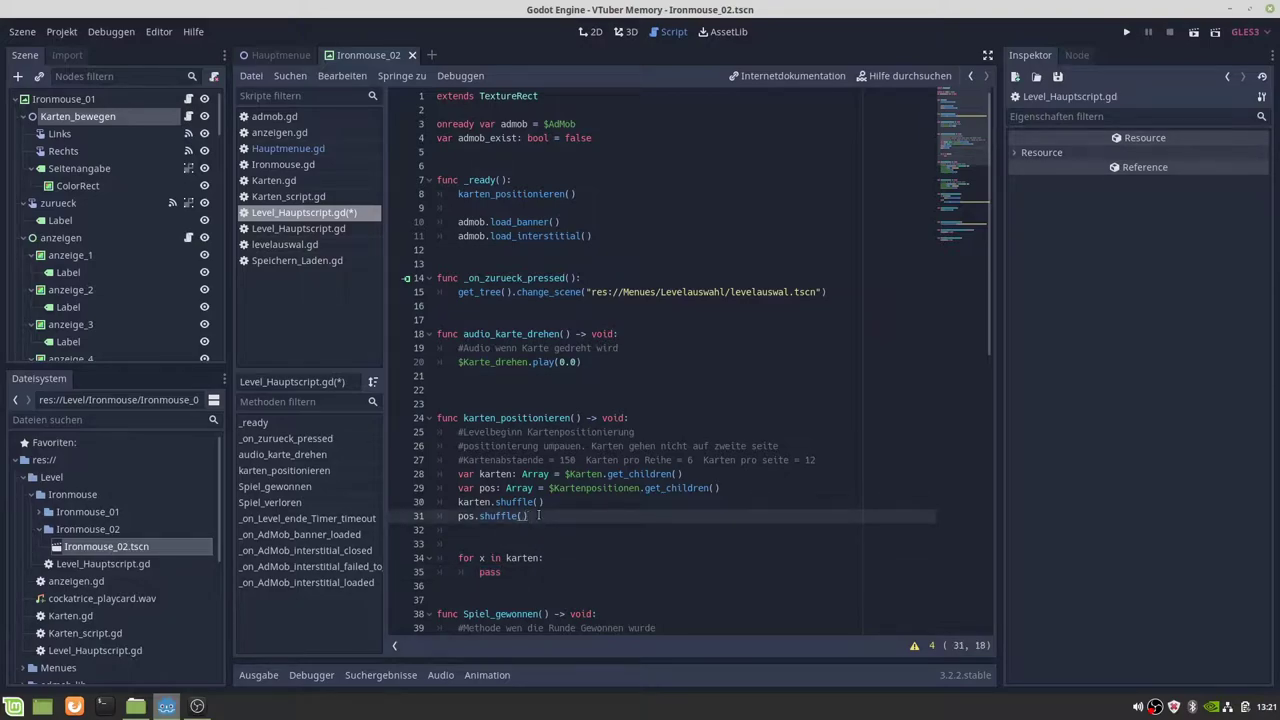
key("Return")
type("va")
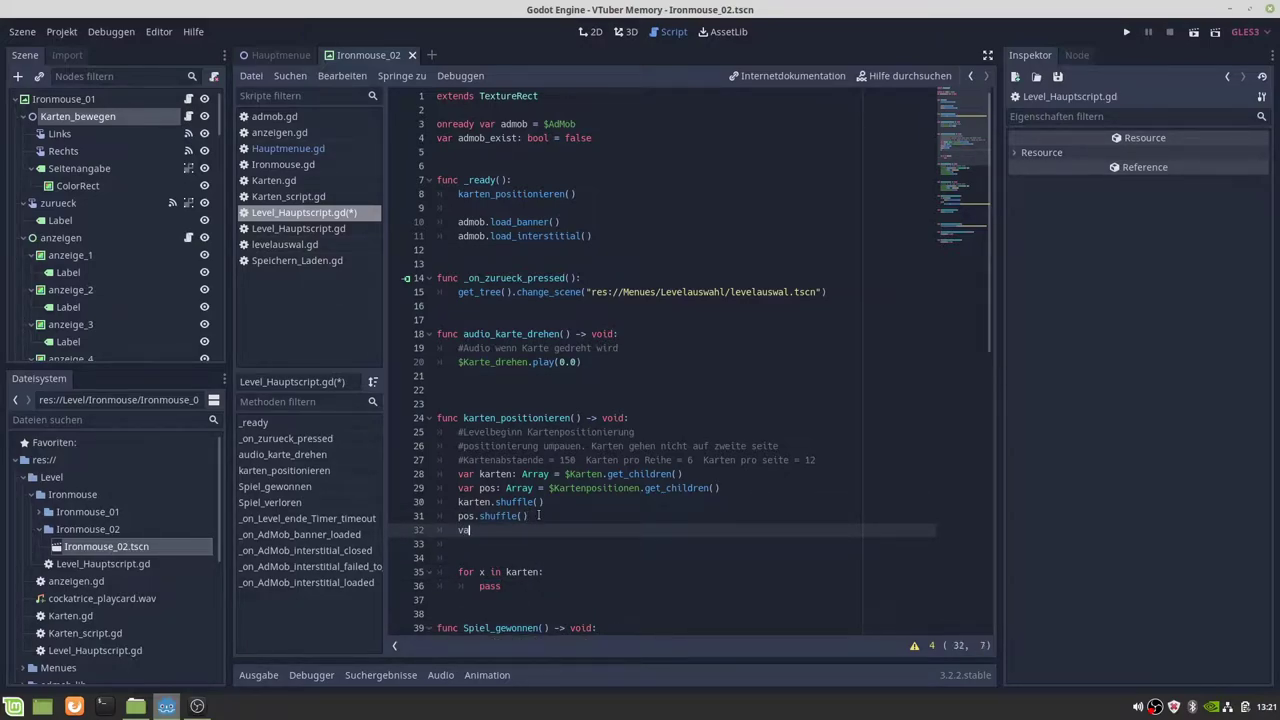
type("r")
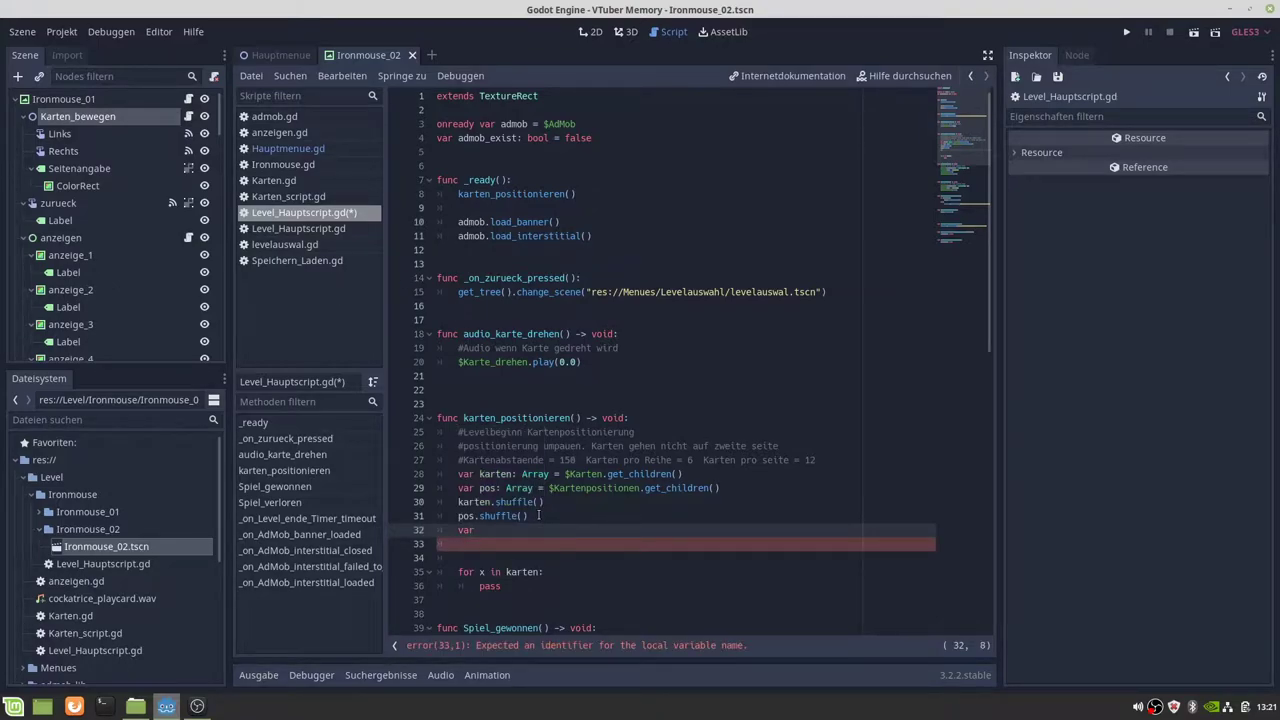
Discard that line and put the cursor at the end of the pos declaration
key("BackSpace")
key("BackSpace")
key("BackSpace")
key("BackSpace")
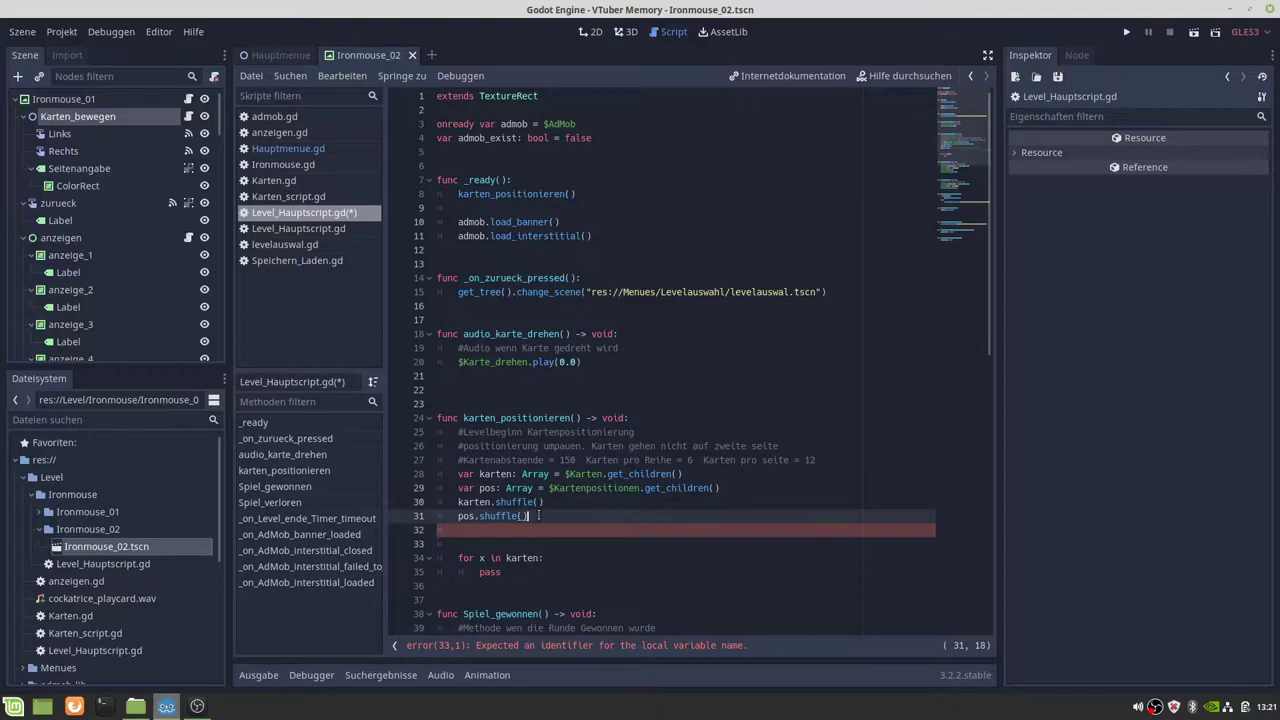
key("Up")
key("Up")
key("Right")
key("Right")
key("Right")
key("Right")
key("Right")
key("Right")
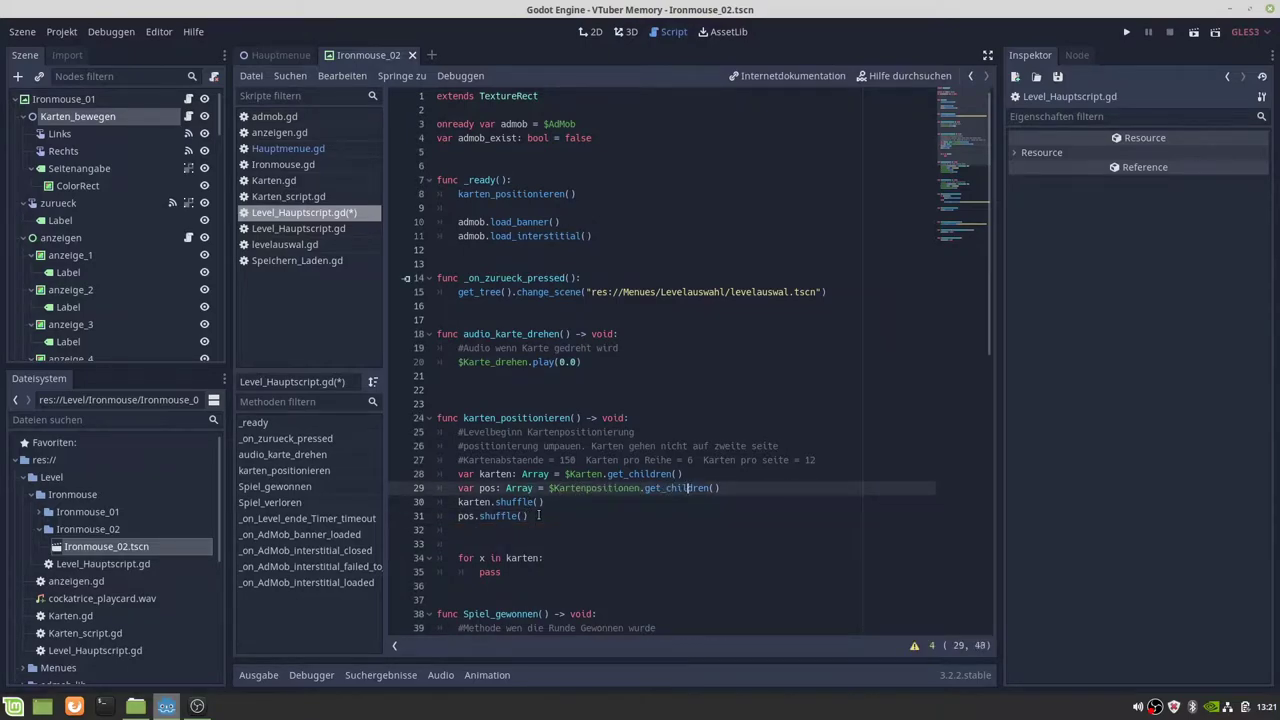
key("End")
Add 'var zaehler: int = 0' after the pos declaration, then select the loop's pass
key("Return")
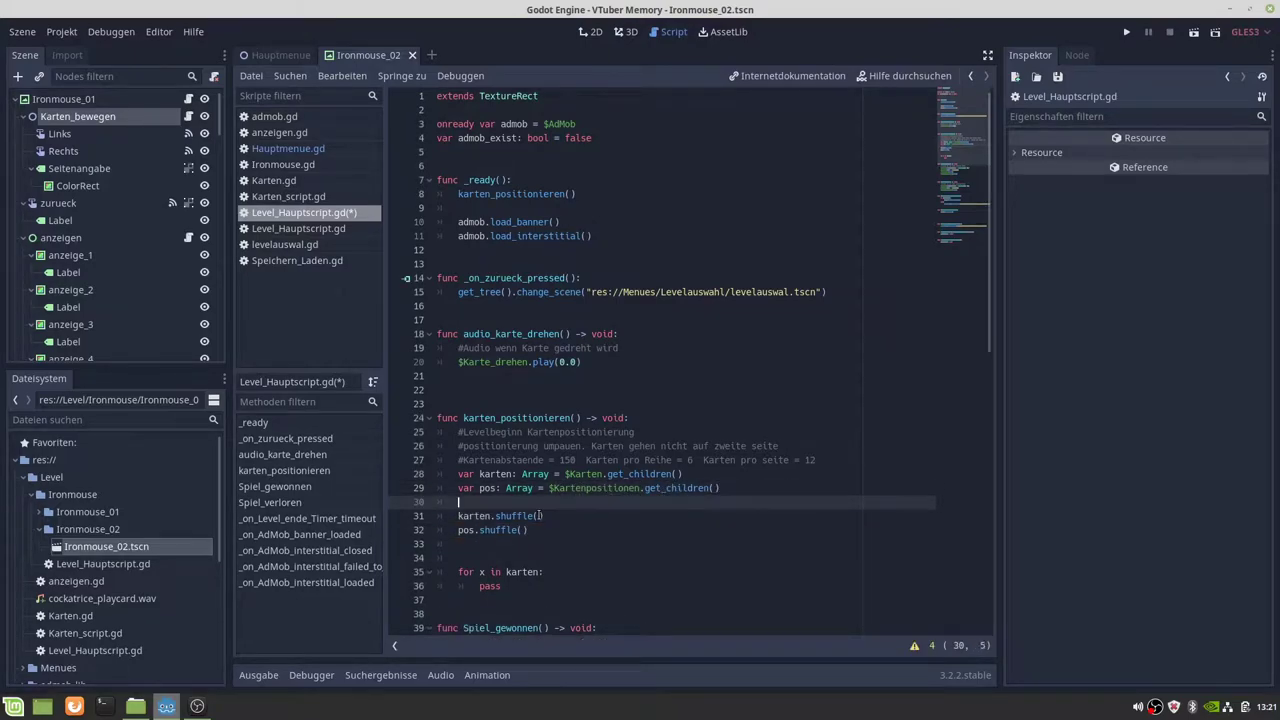
type("var")
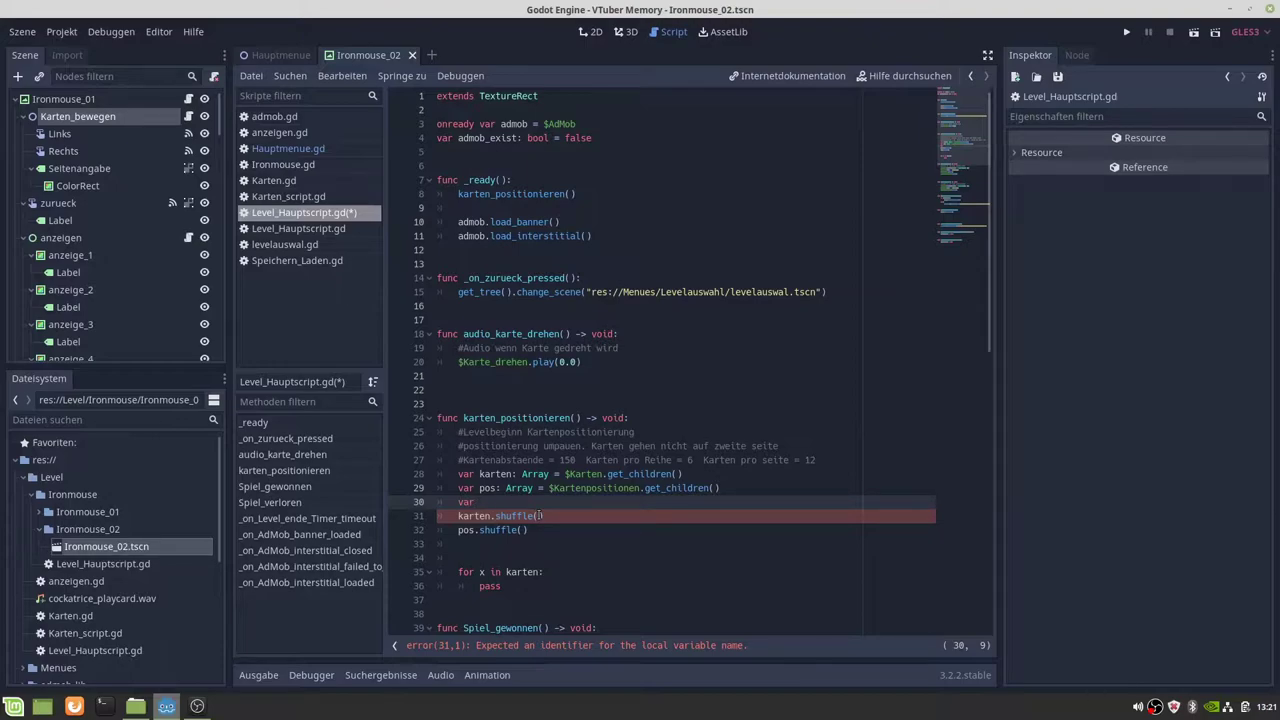
type("zaeh")
type("ler")
type(": int ")
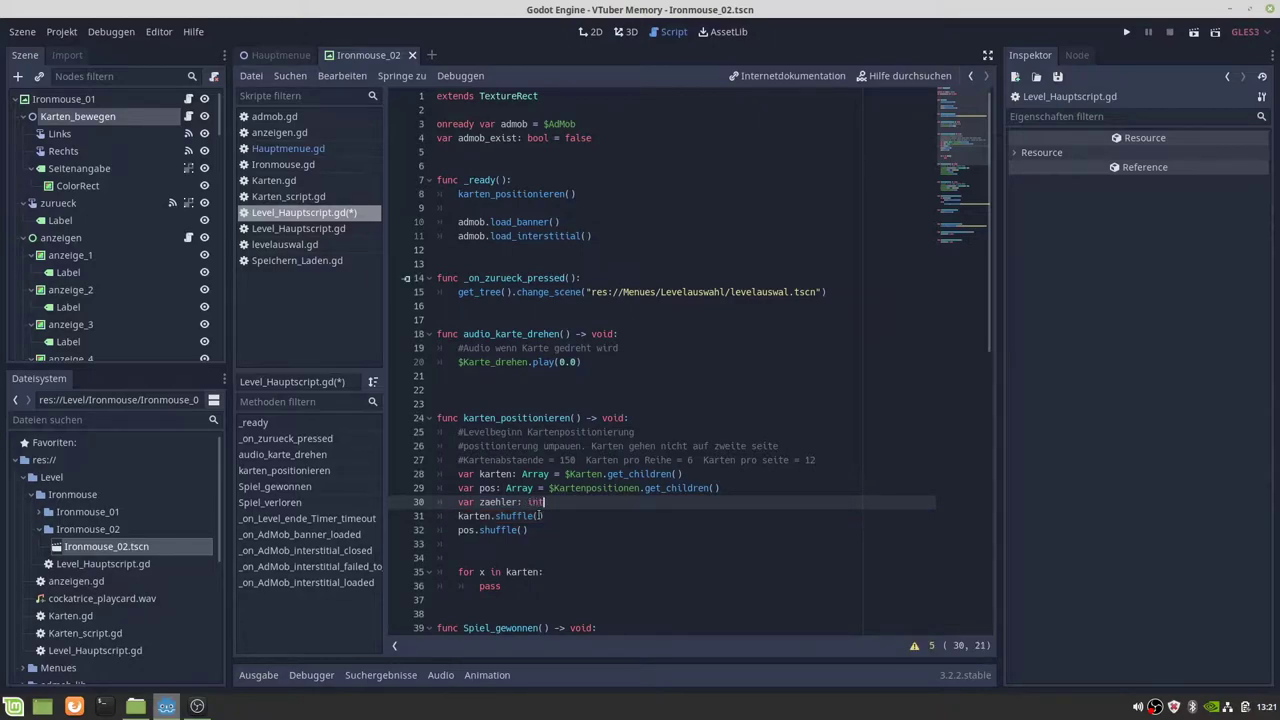
type("= ")
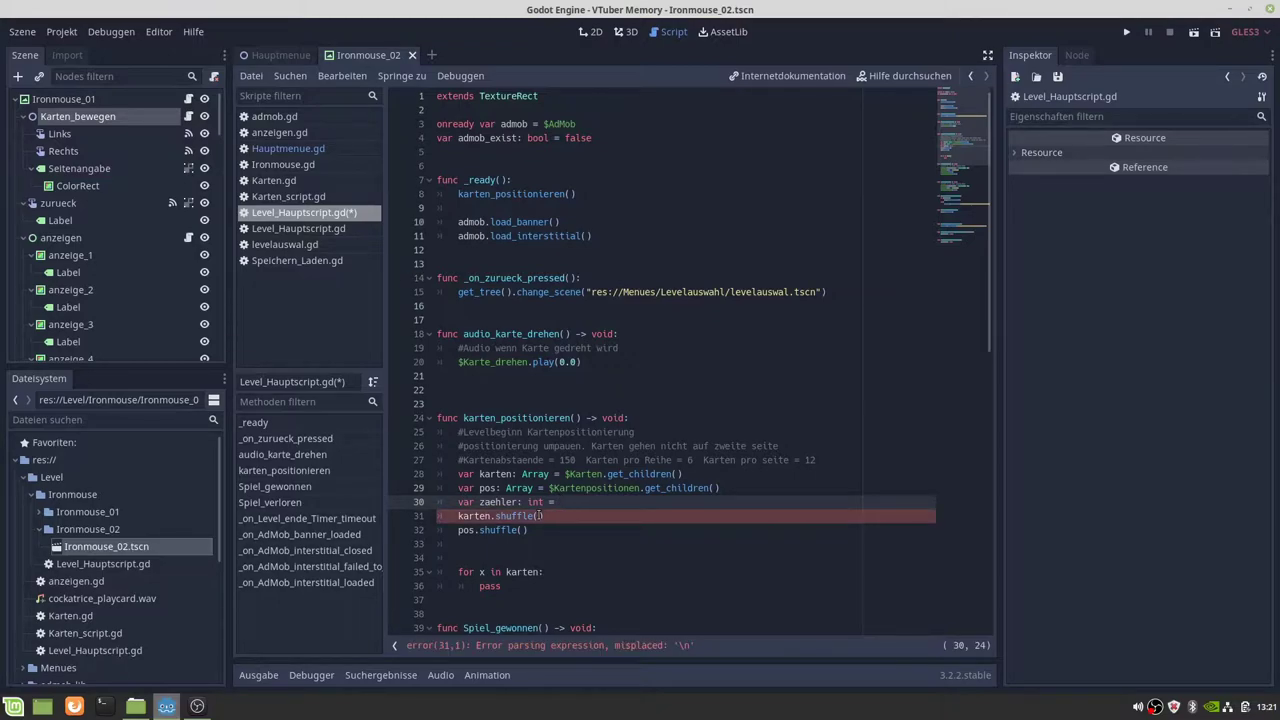
type("0")
left_click(479, 586)
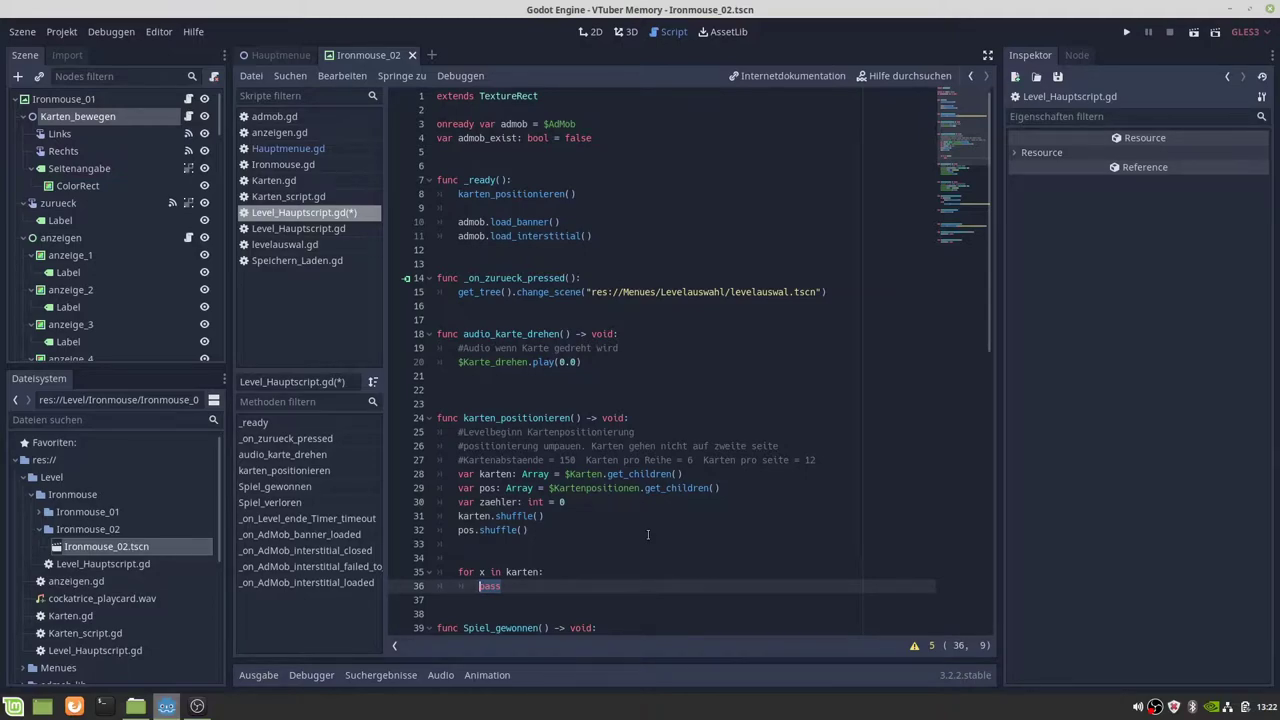
Clear pass from line 36, discarding trial karten, x.pos and Position completions
type("kar")
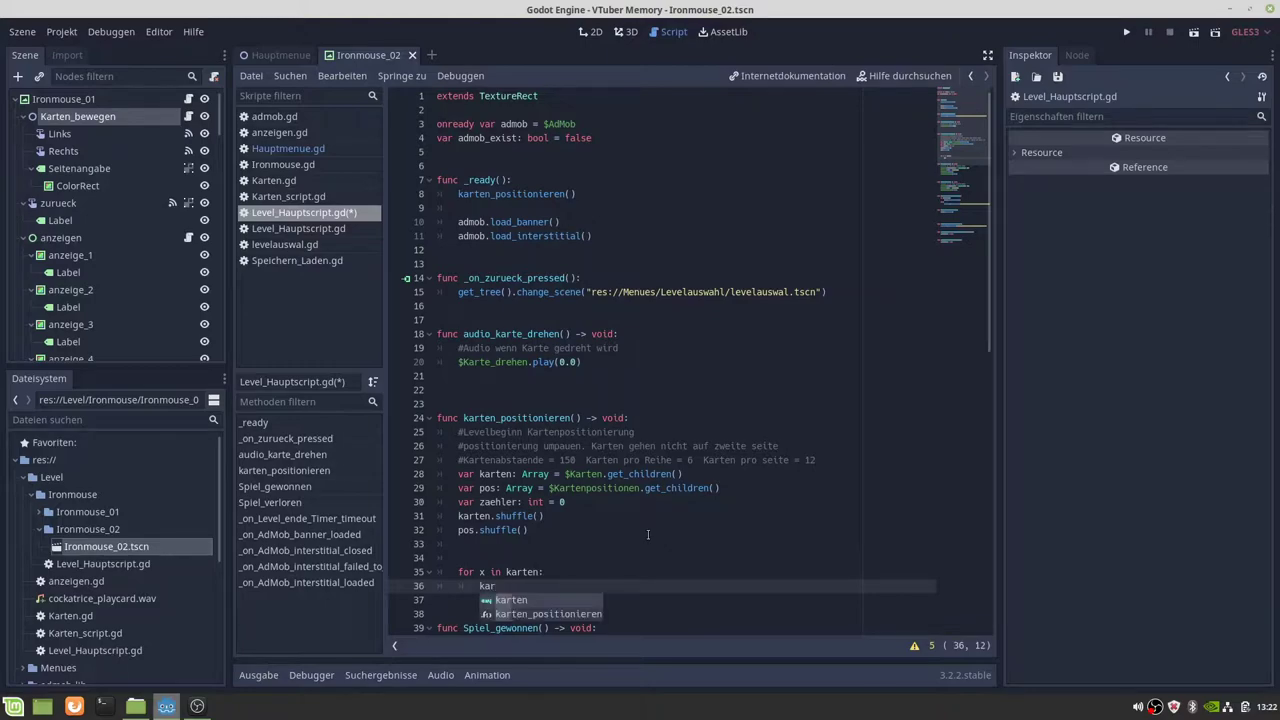
key("Return")
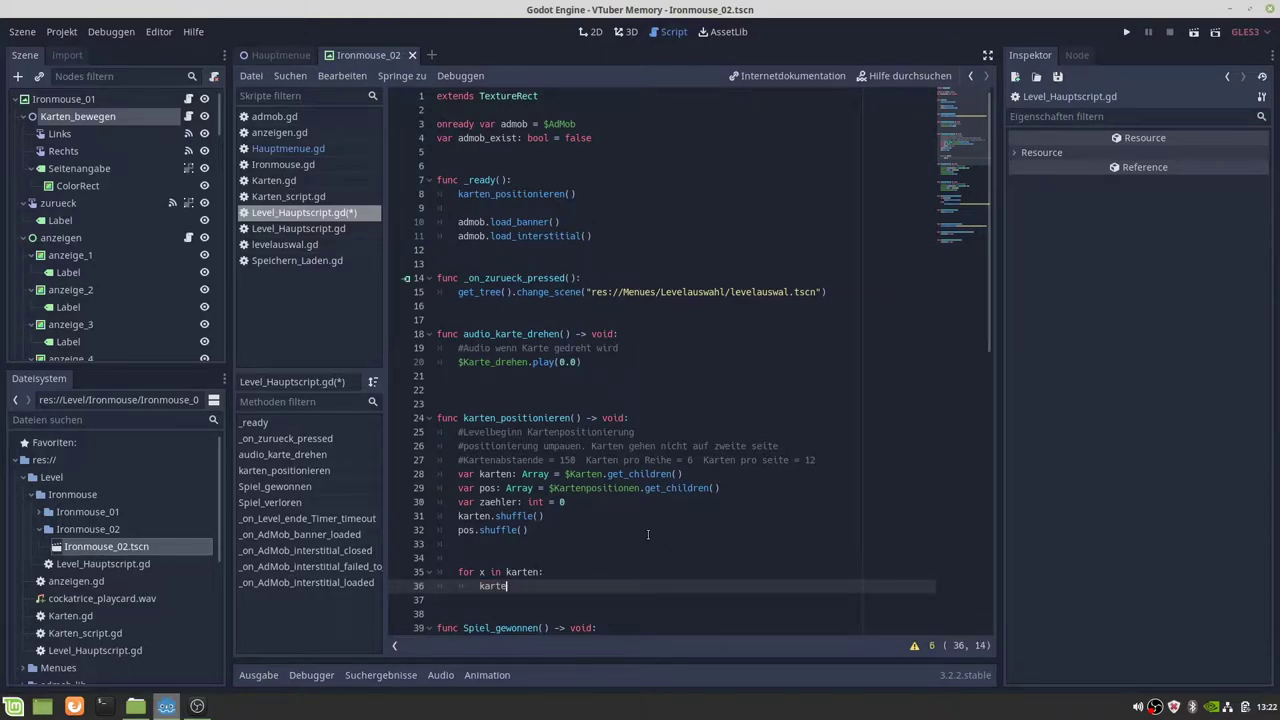
key("BackSpace")
key("BackSpace")
type(".")
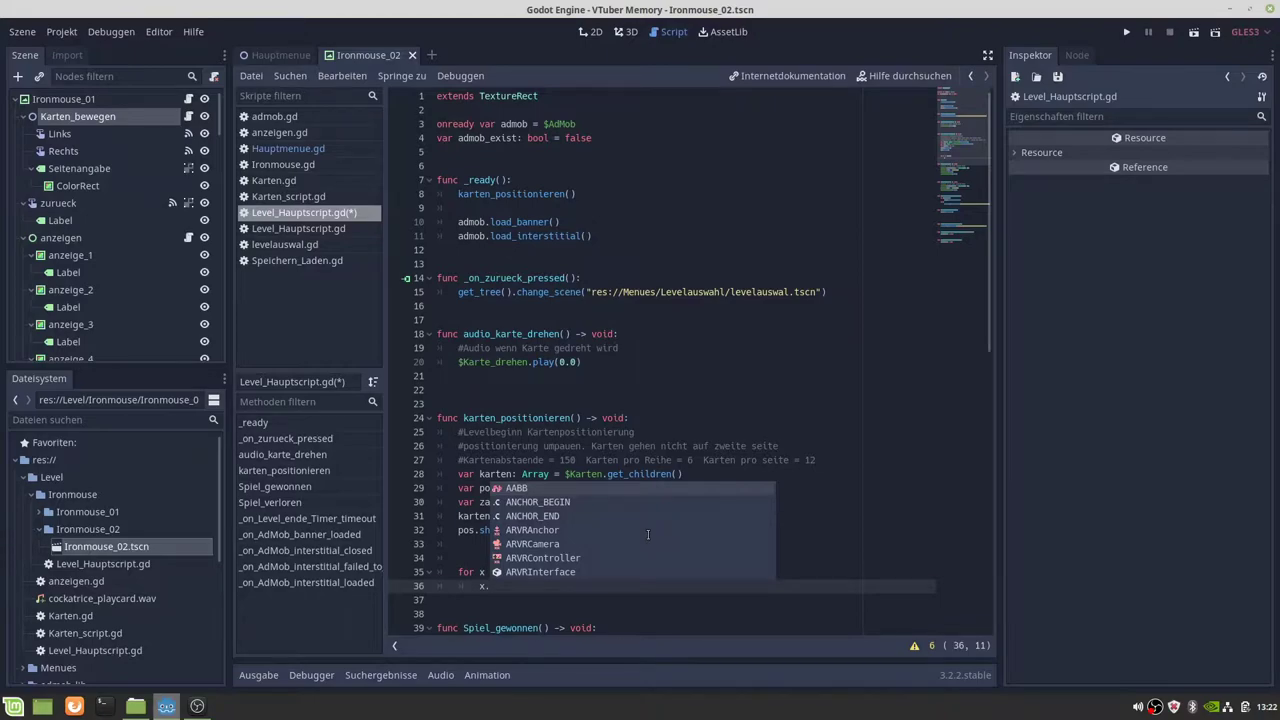
type("pos")
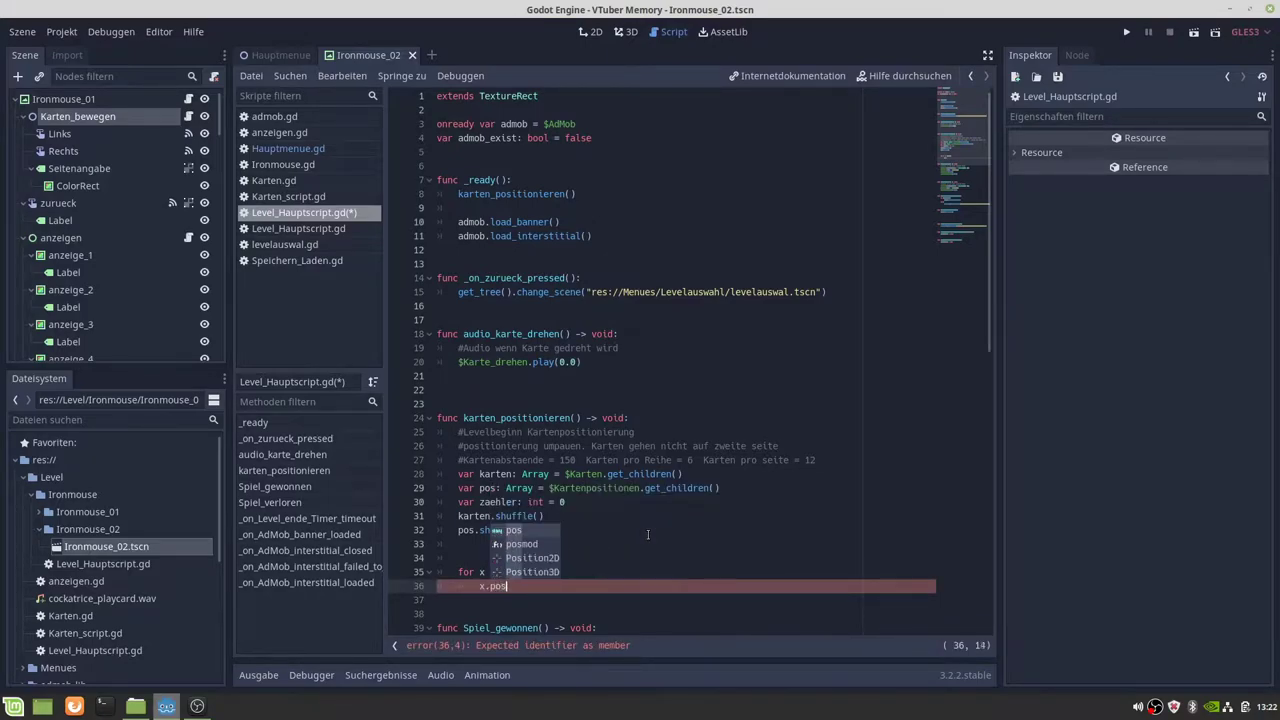
key("BackSpace")
key("BackSpace")
key("BackSpace")
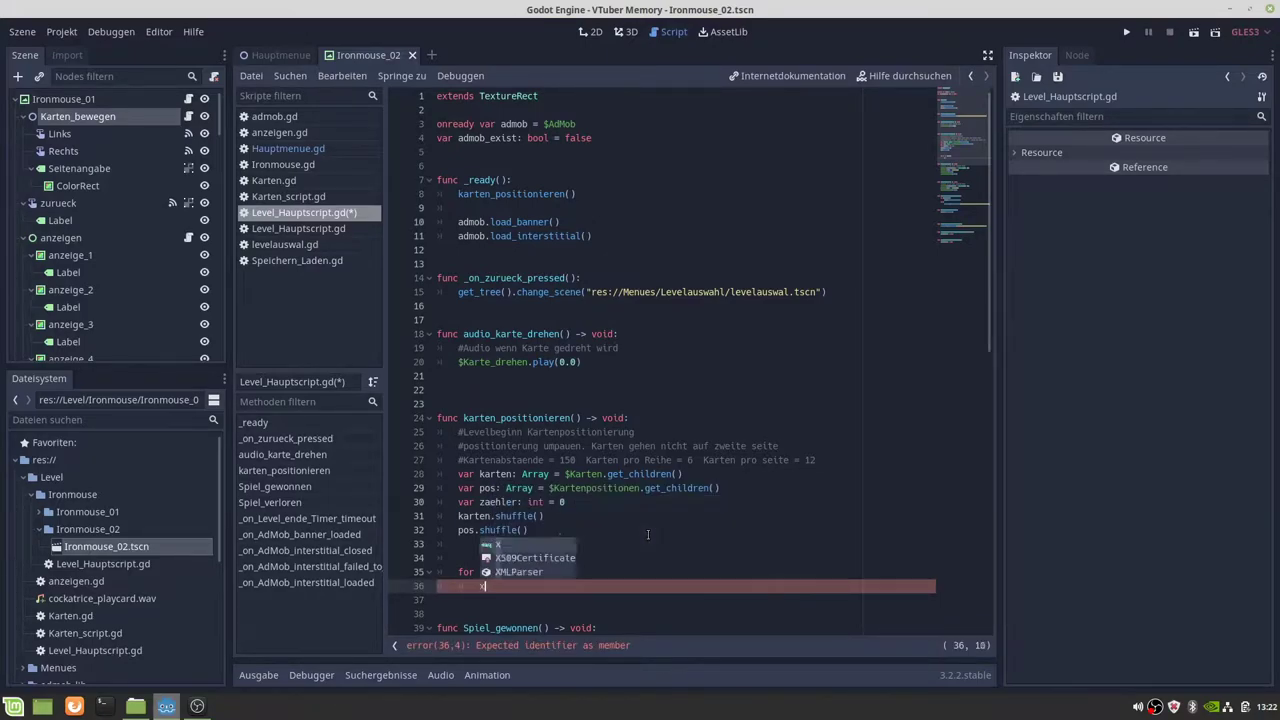
key("BackSpace")
key("BackSpace")
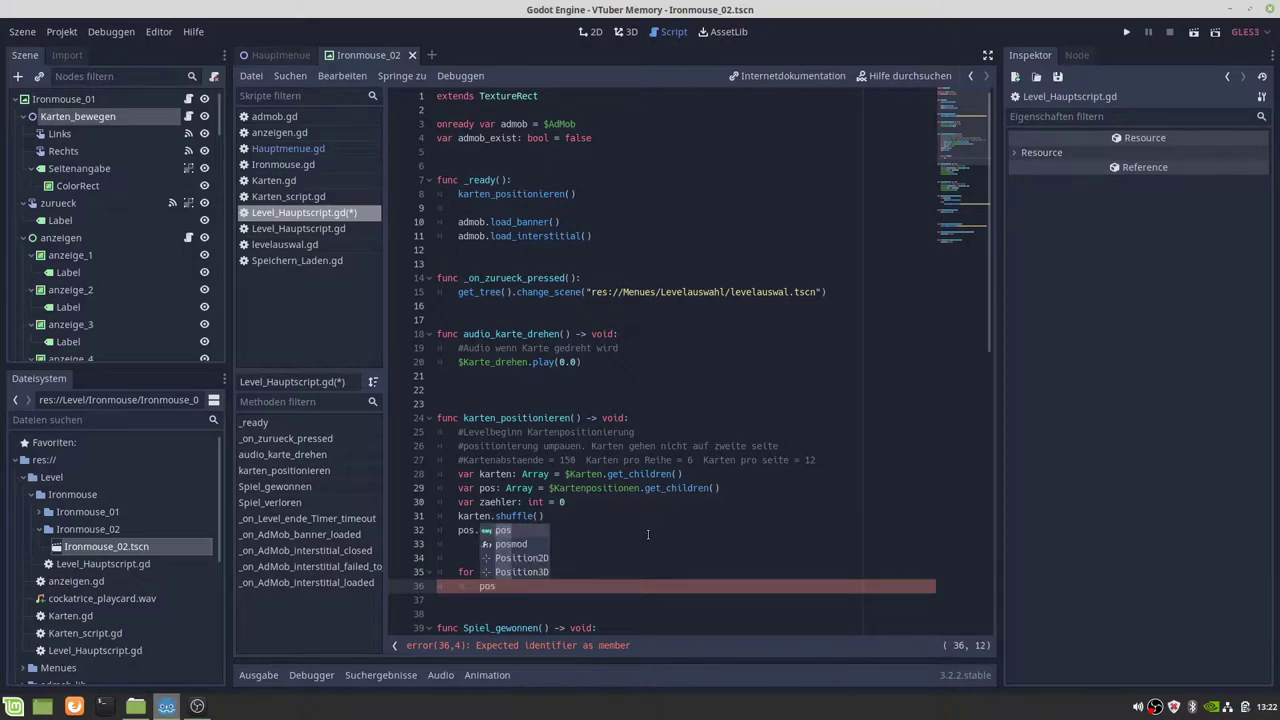
type("i")
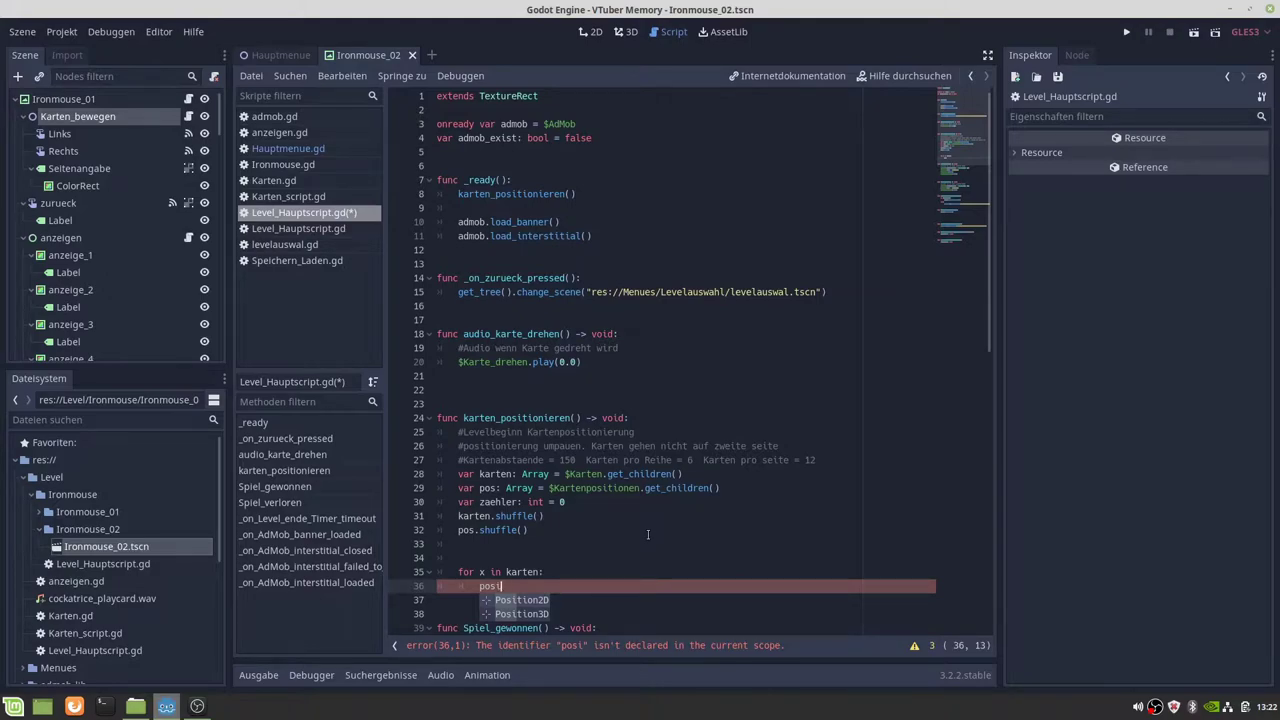
key("Return")
key("BackSpace")
key("BackSpace")
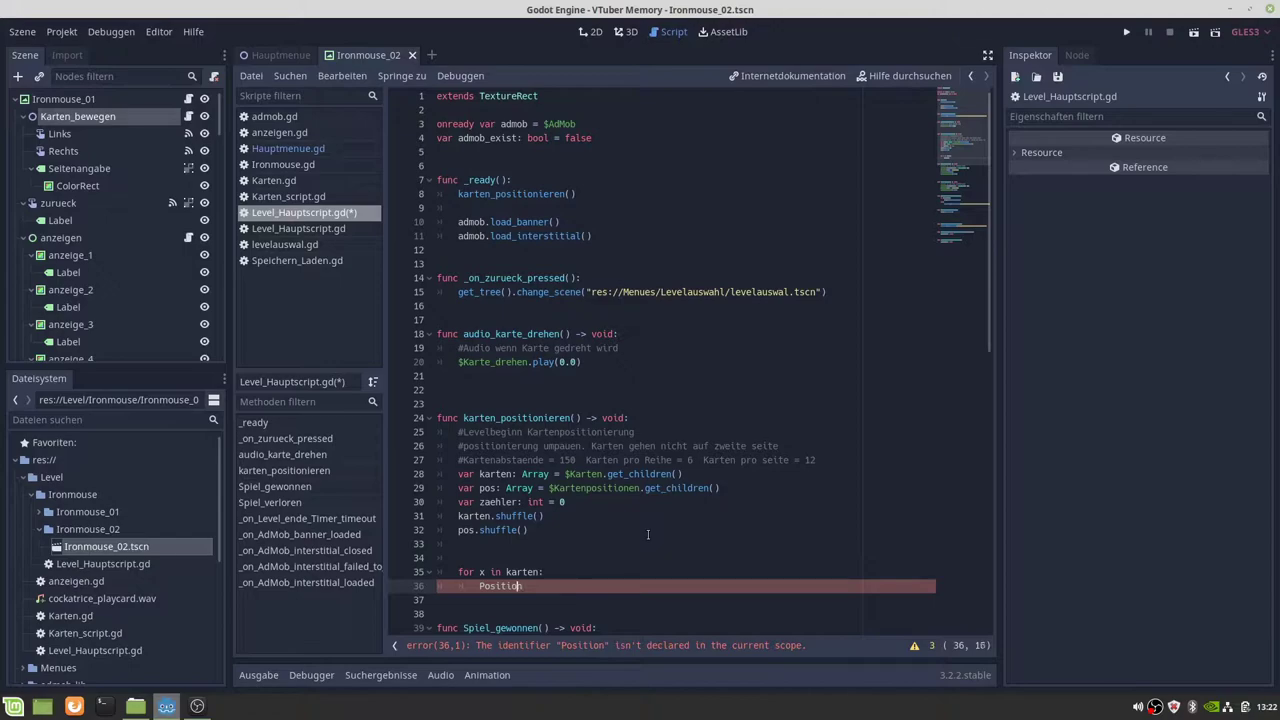
key("BackSpace")
key("BackSpace")
key("BackSpace")
key("BackSpace")
key("BackSpace")
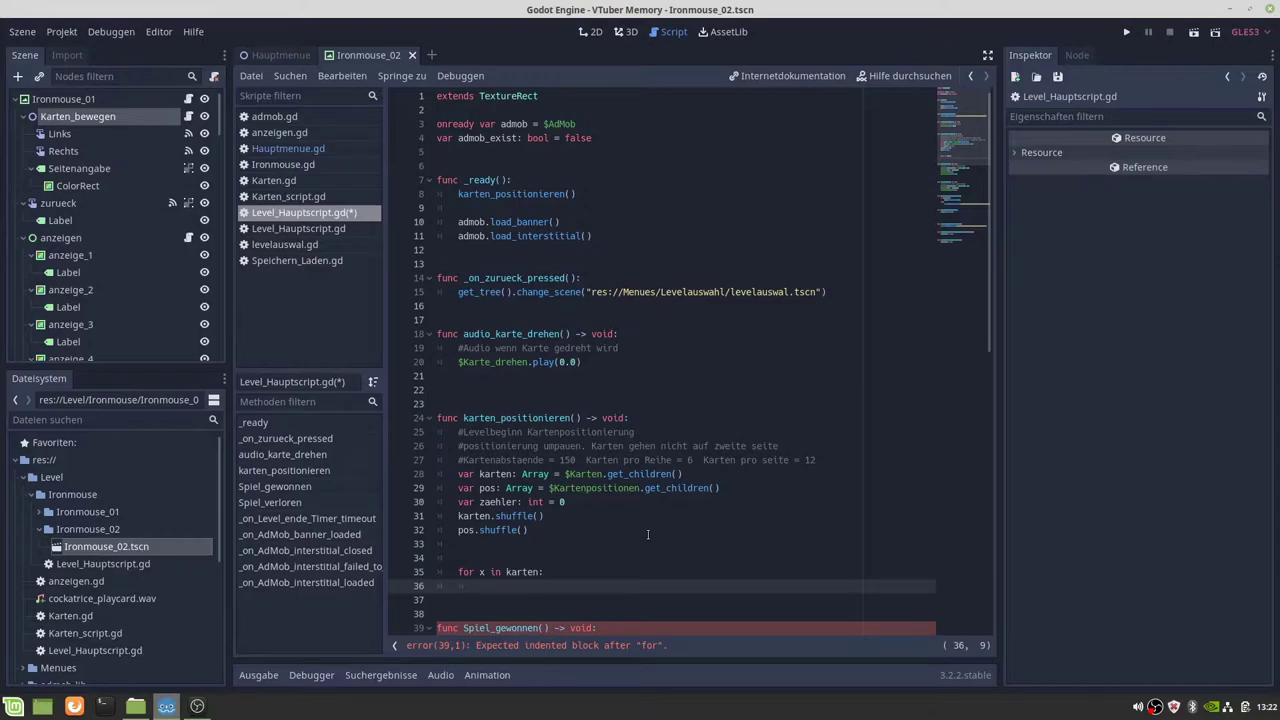
Write 'x.position = pos[zaehler].position' as the card loop body
key("Up")
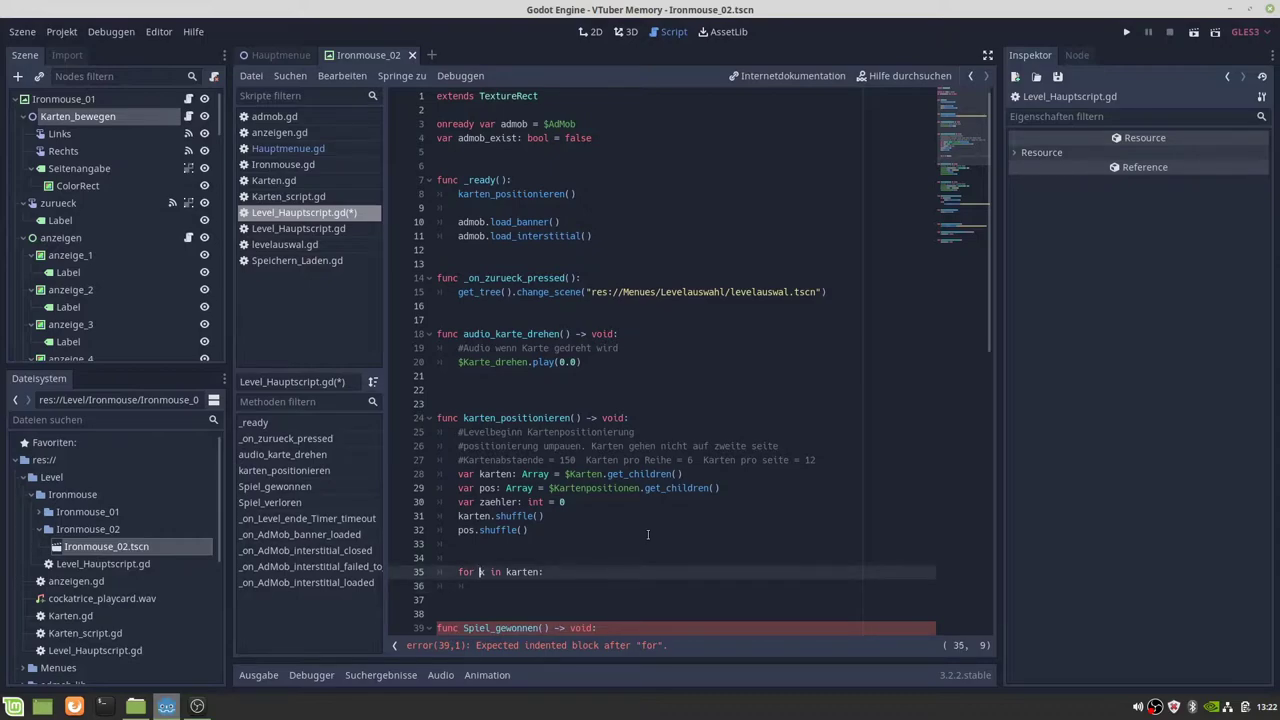
key("Down")
type("x.")
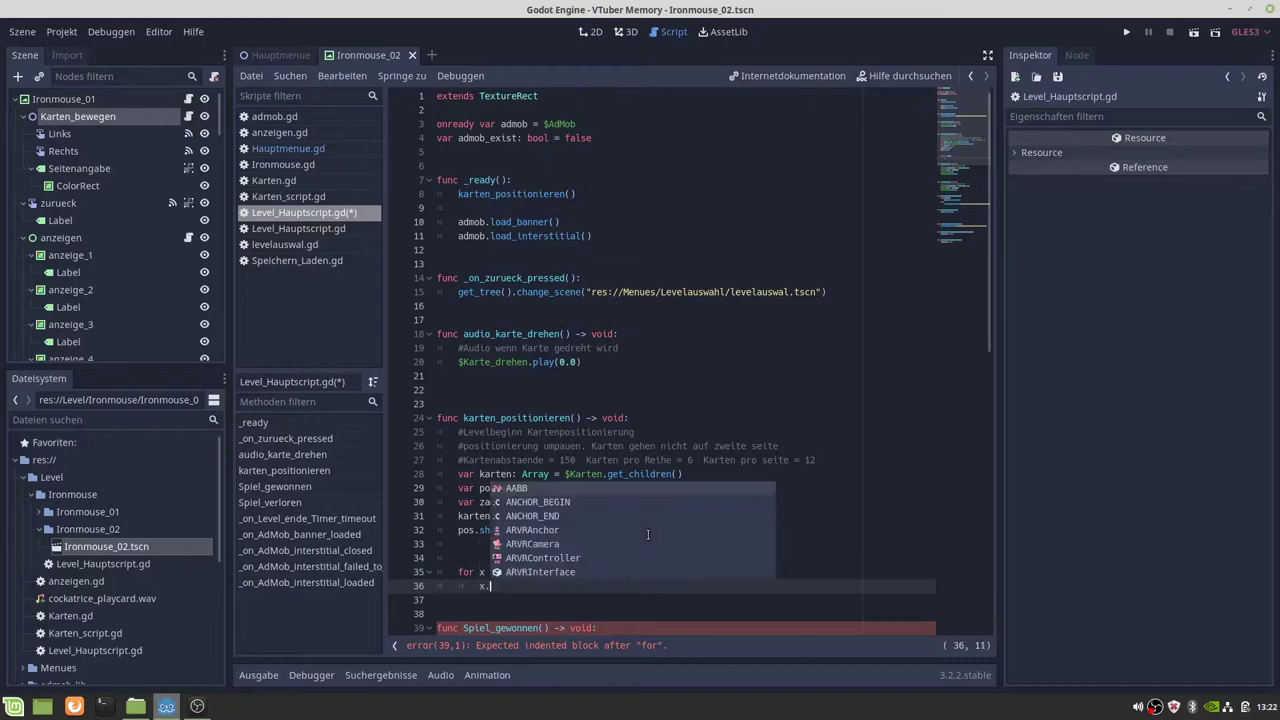
type("pos")
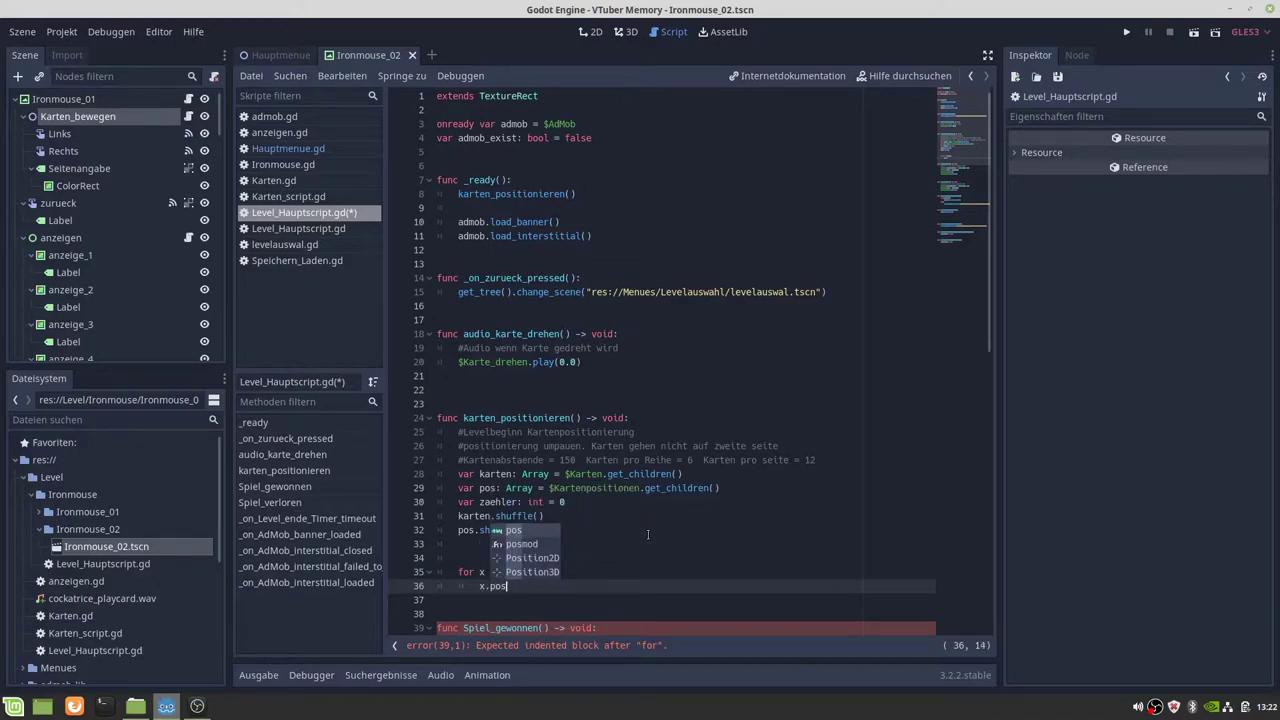
type("ition")
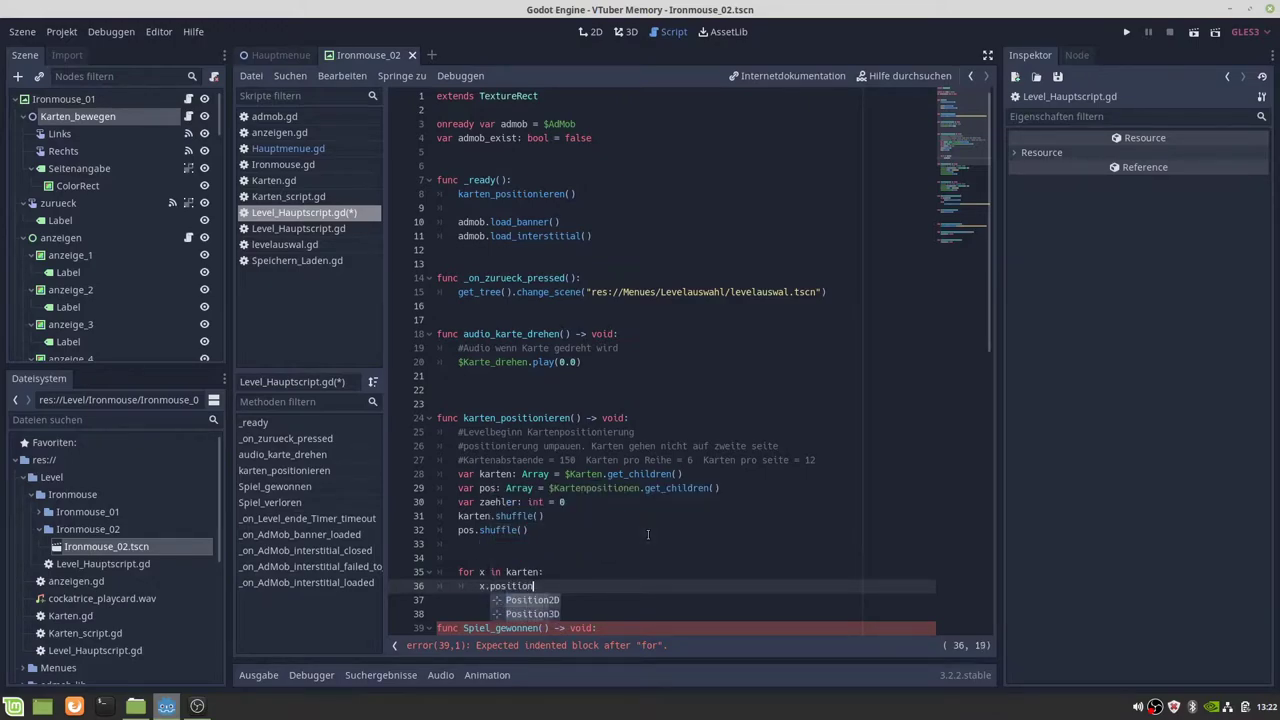
key("Escape")
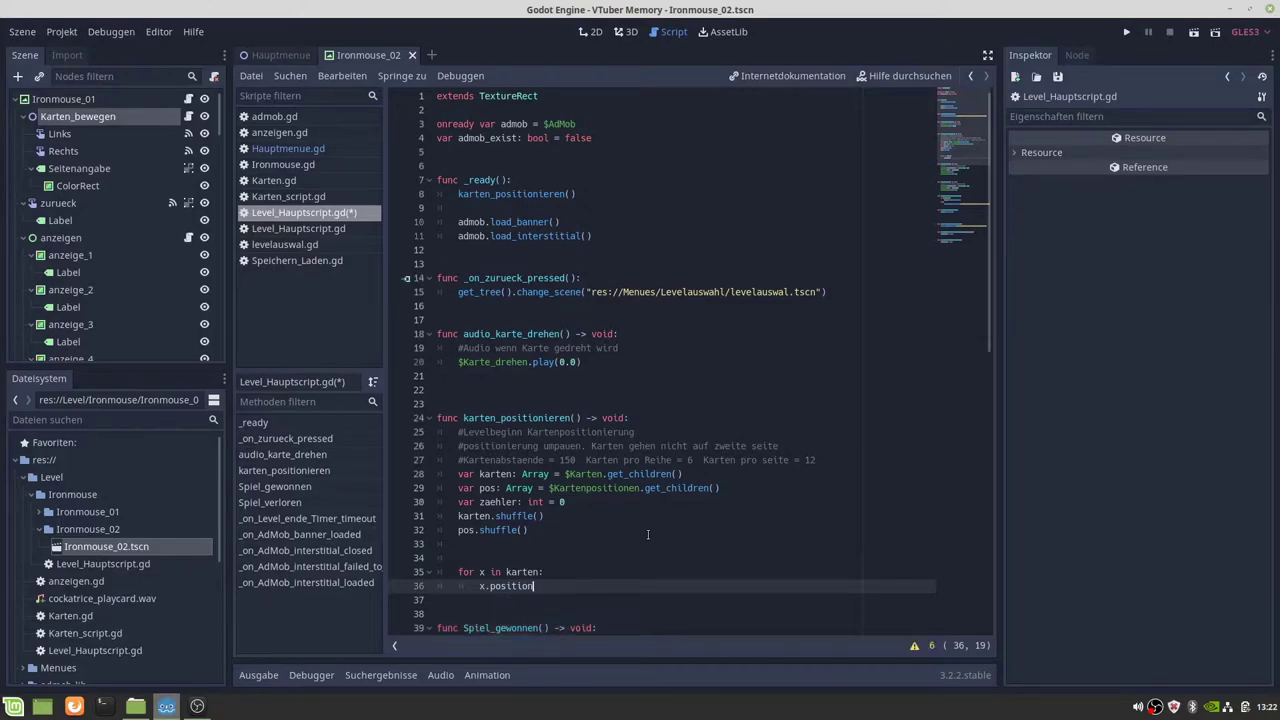
type(" = ")
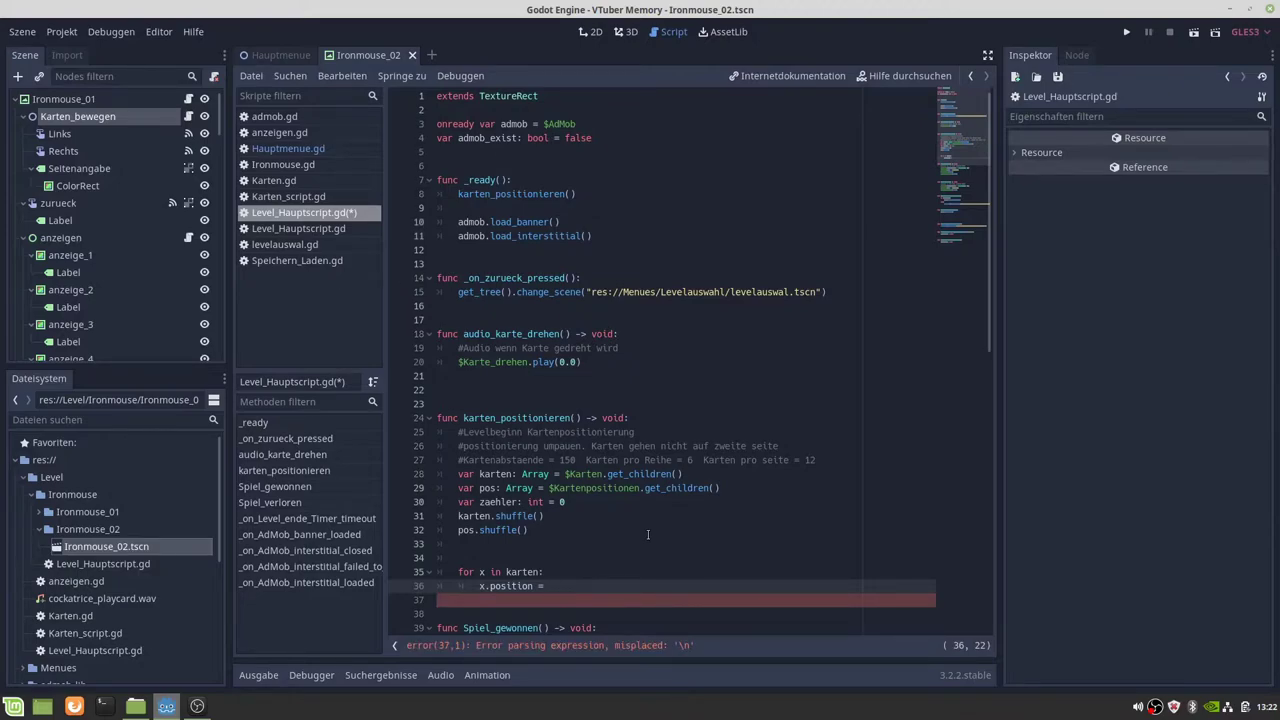
type("pos")
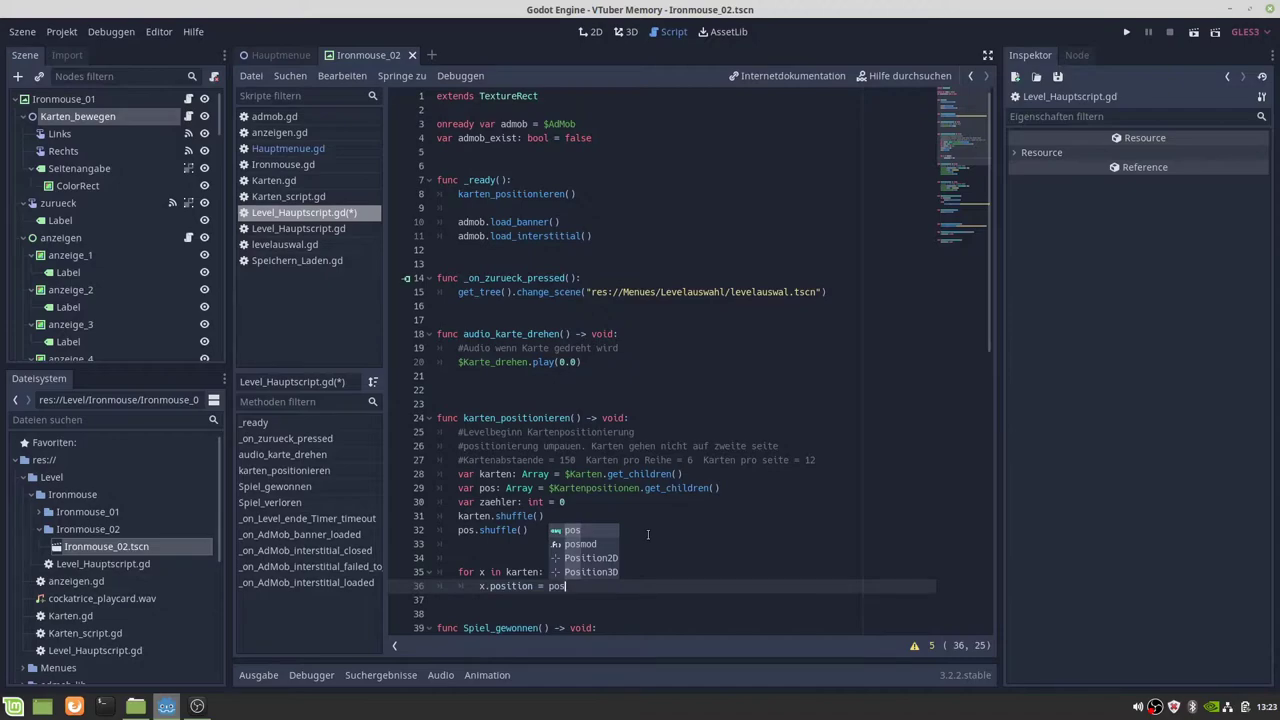
type("[")
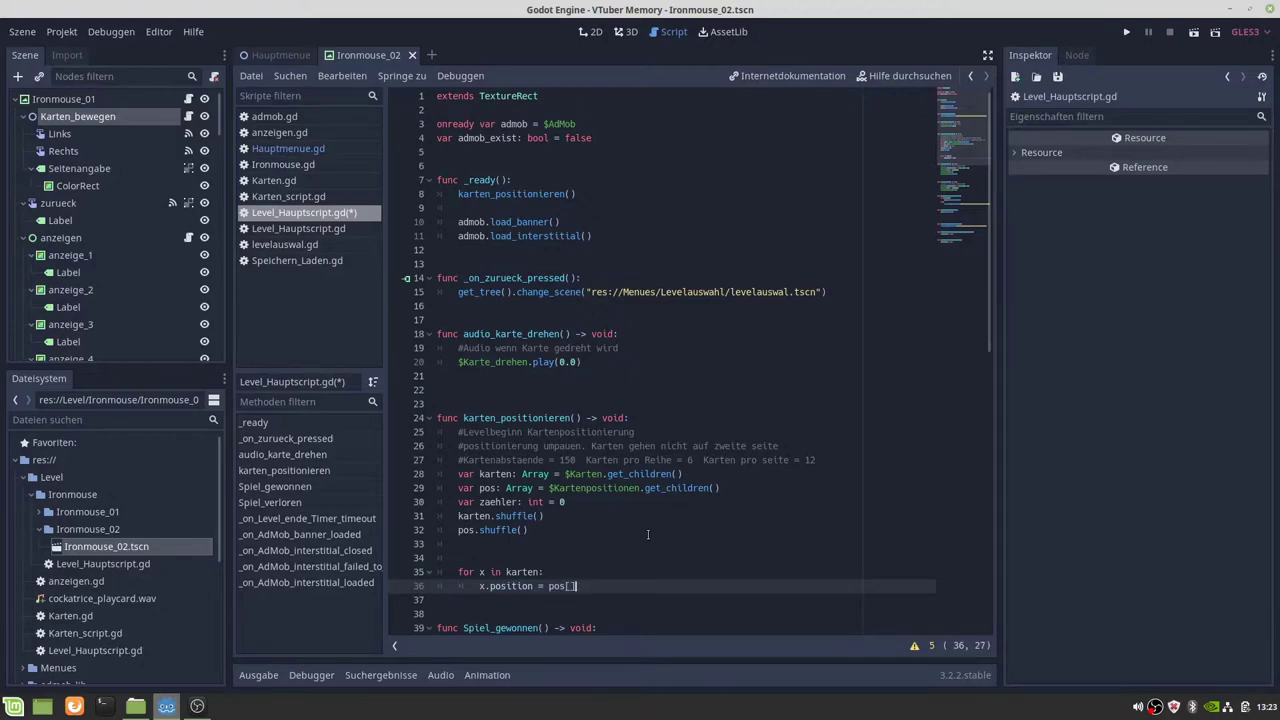
key("Left")
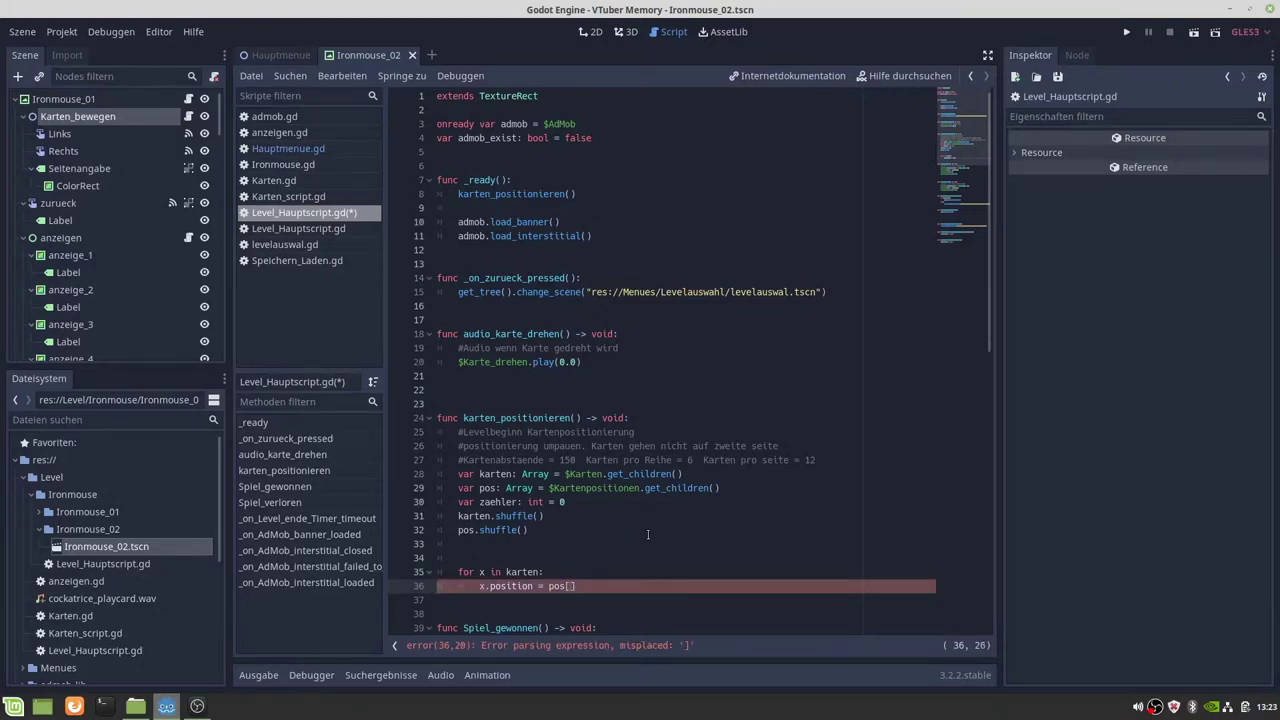
type("za")
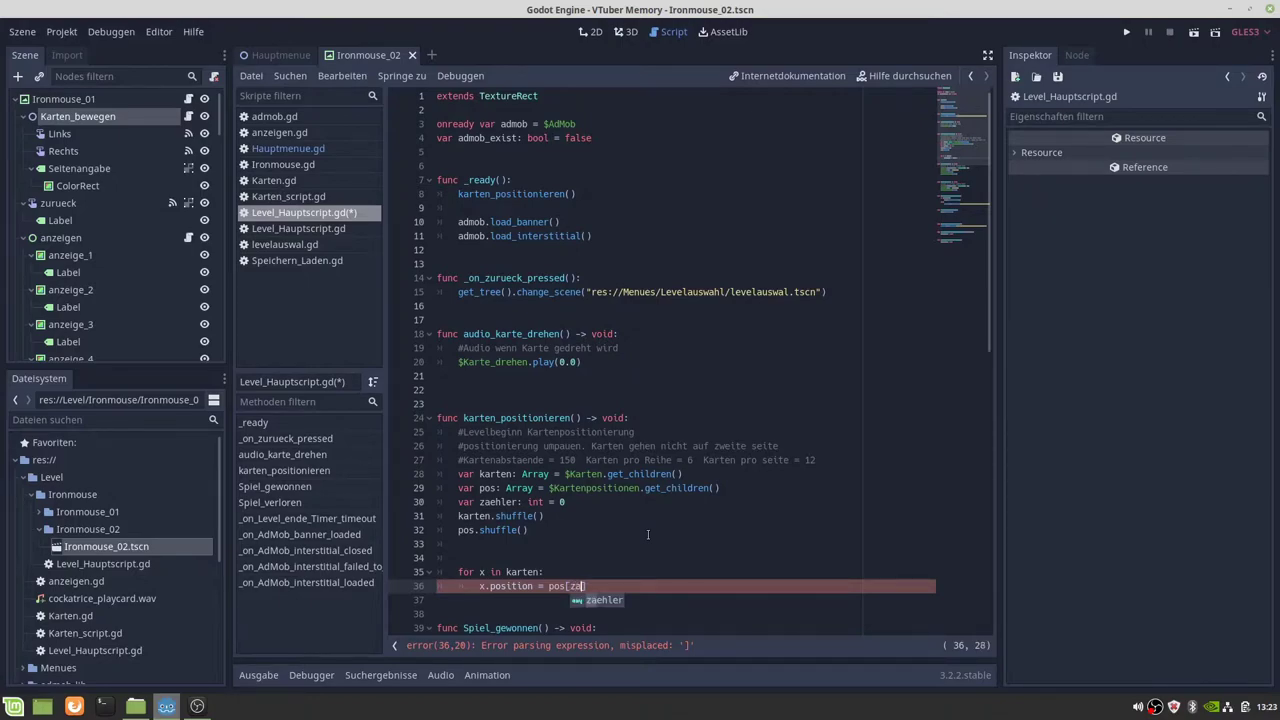
key("Return")
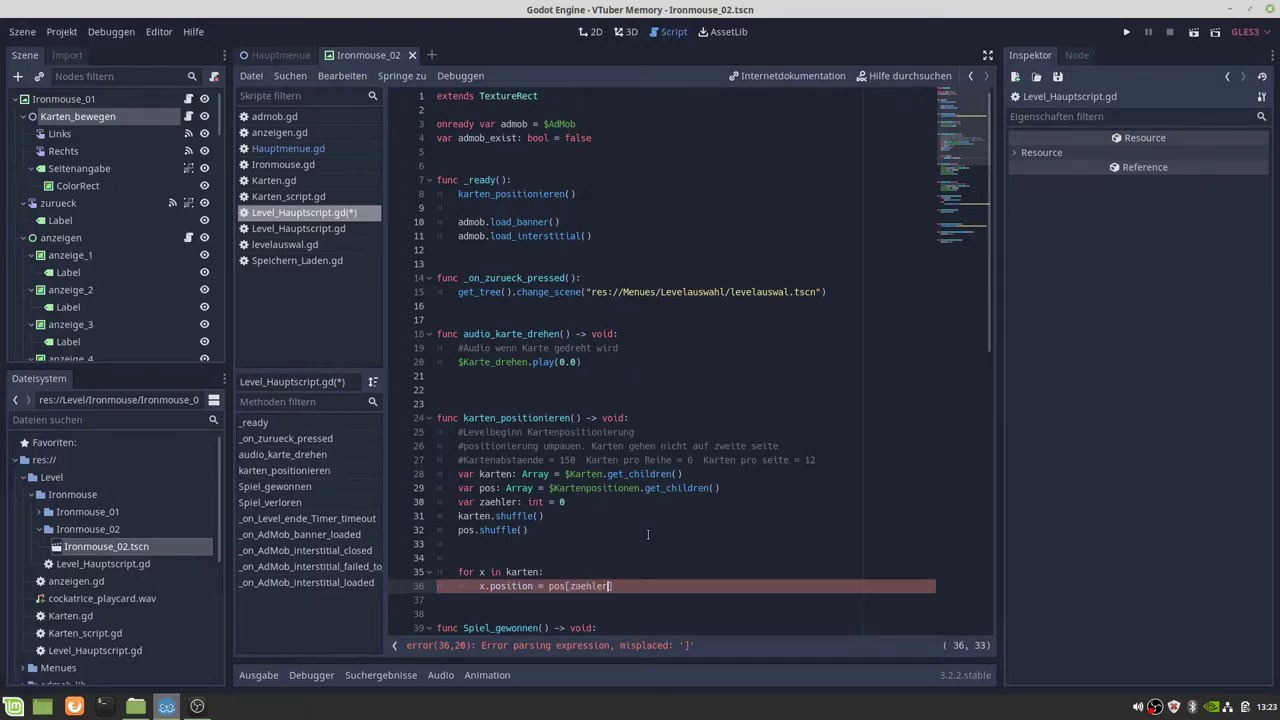
key("Right")
type("pos")
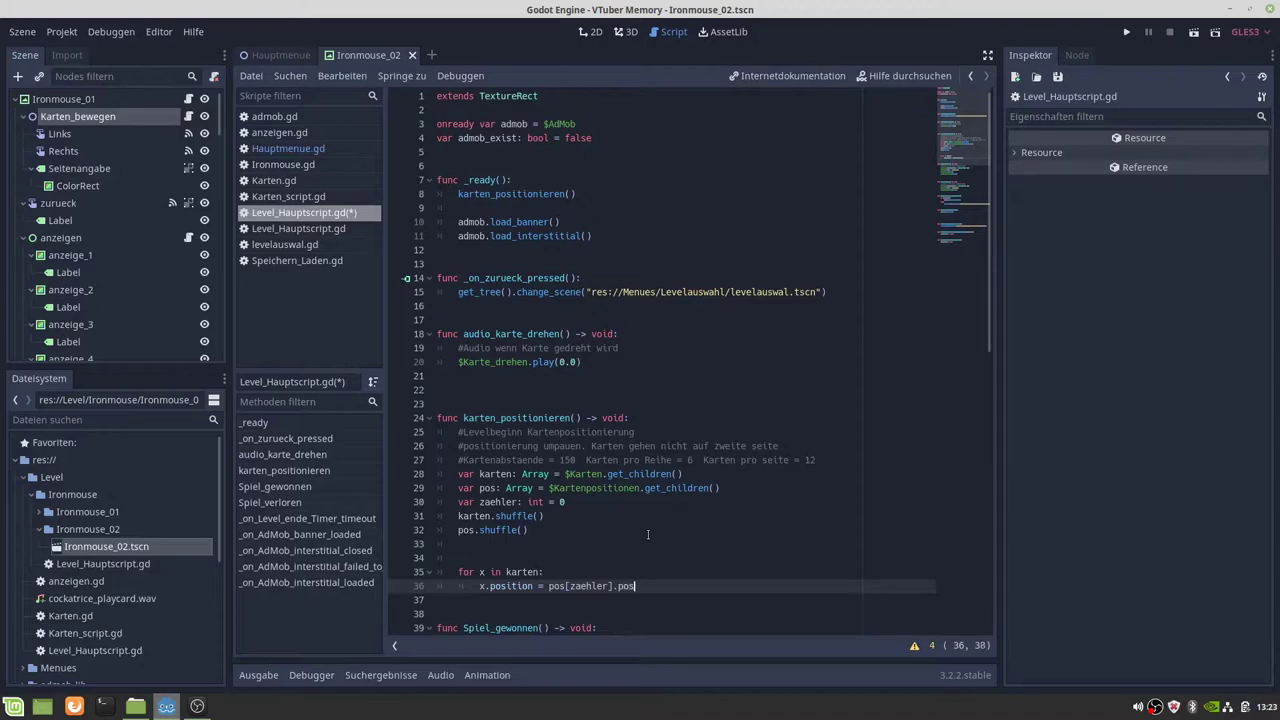
type("itio")
type("n")
Add 'zaehler = zaehler + 1' on the next loop line
key("Return")
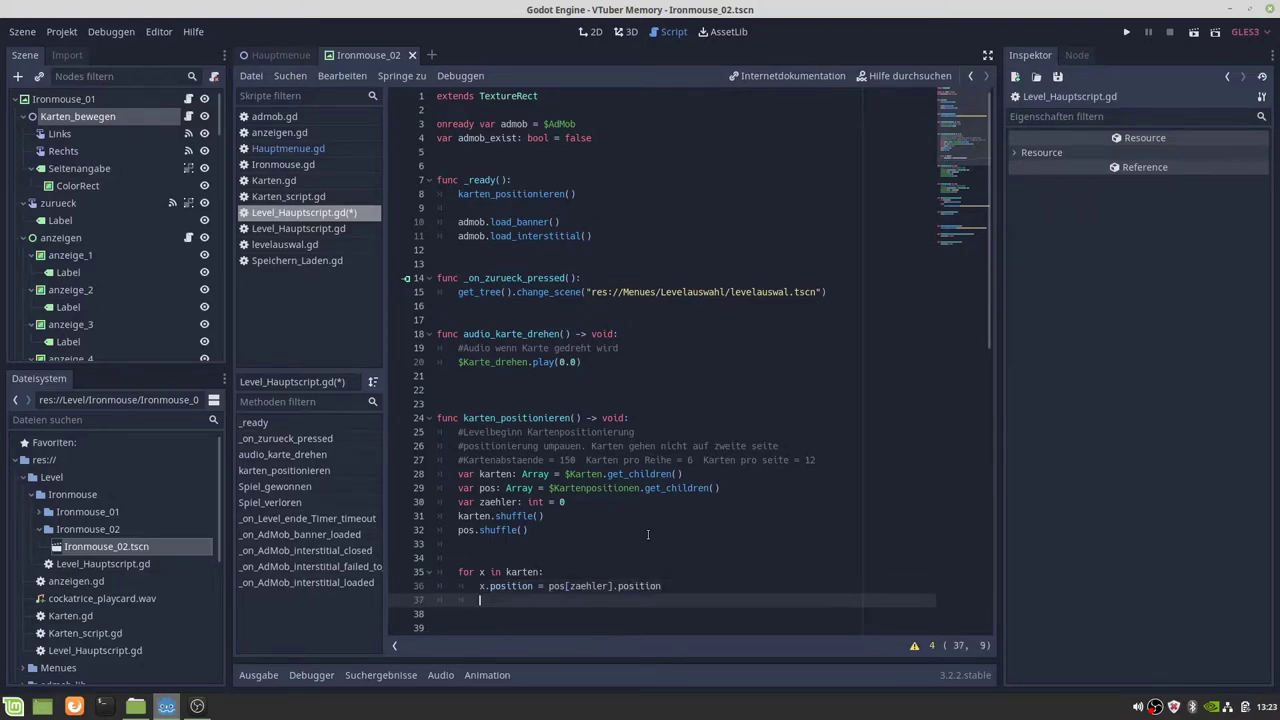
type("z")
type("ae")
key("Return")
type("+")
type("zae")
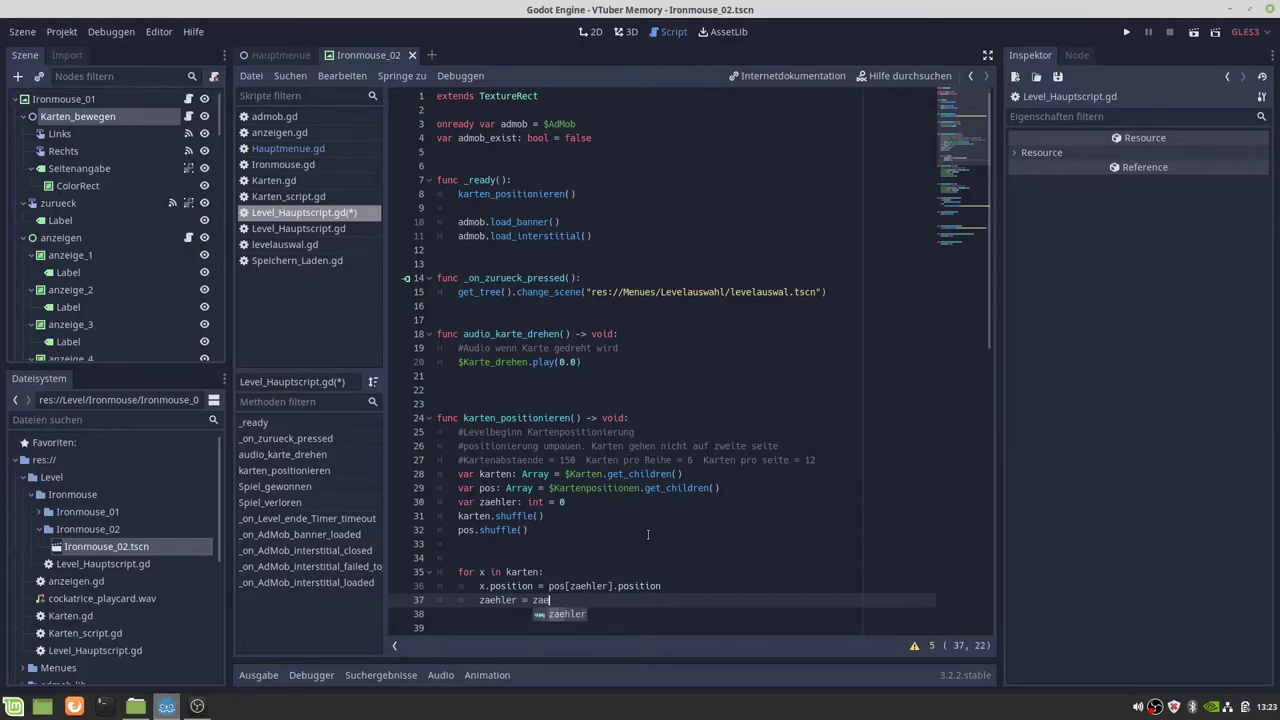
type("hler")
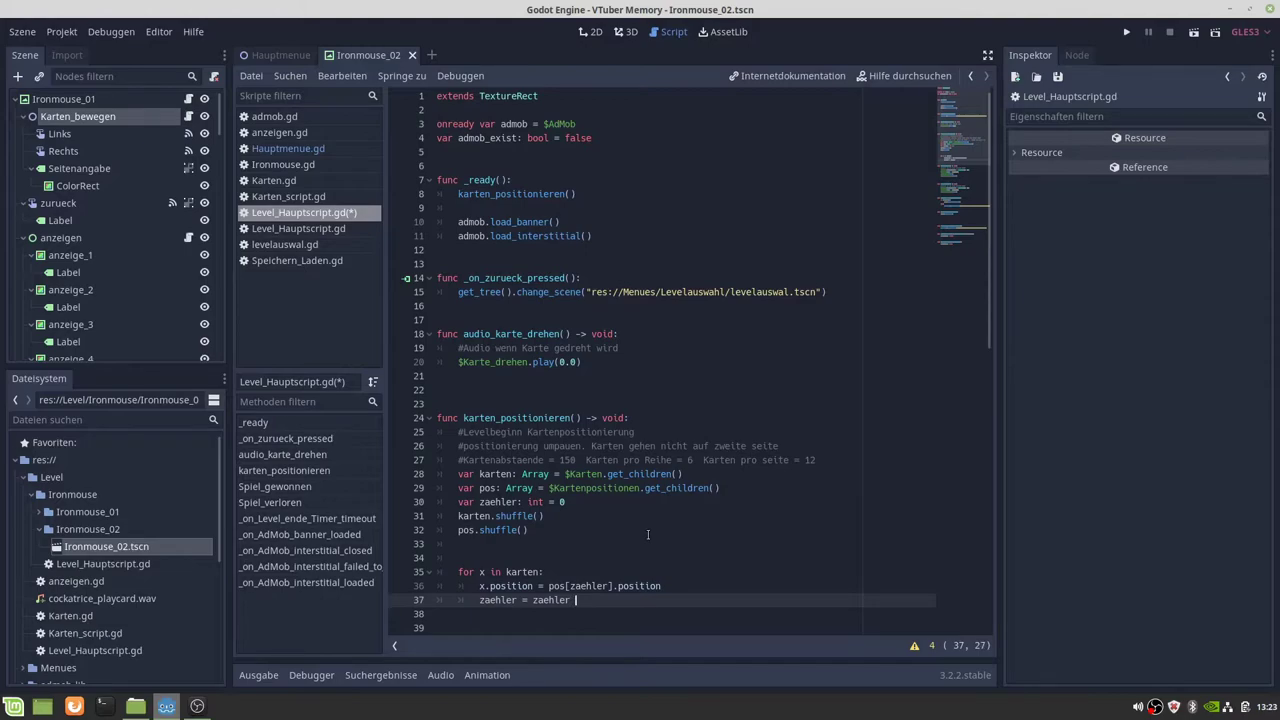
type(" +")
type("1")
Run the game, start Singleplayer level Ironmouse 02, and browse both card pages
left_click(1127, 32)
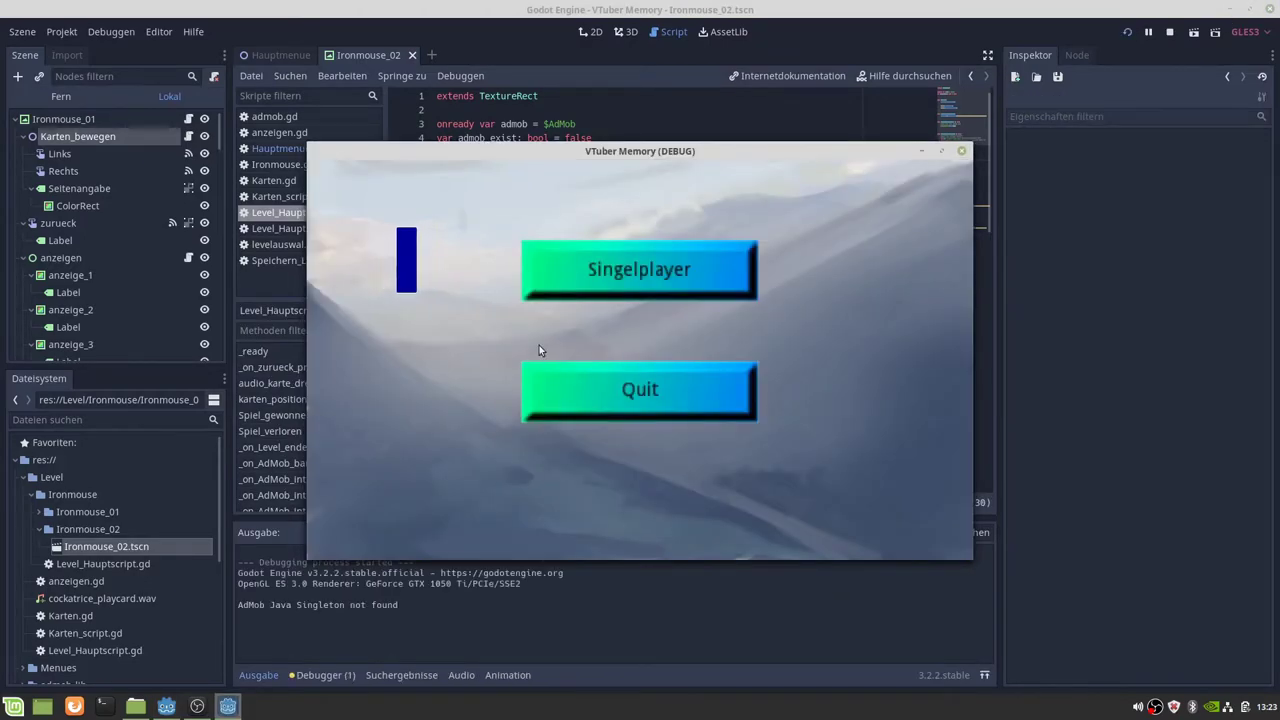
left_click(592, 279)
left_click(726, 261)
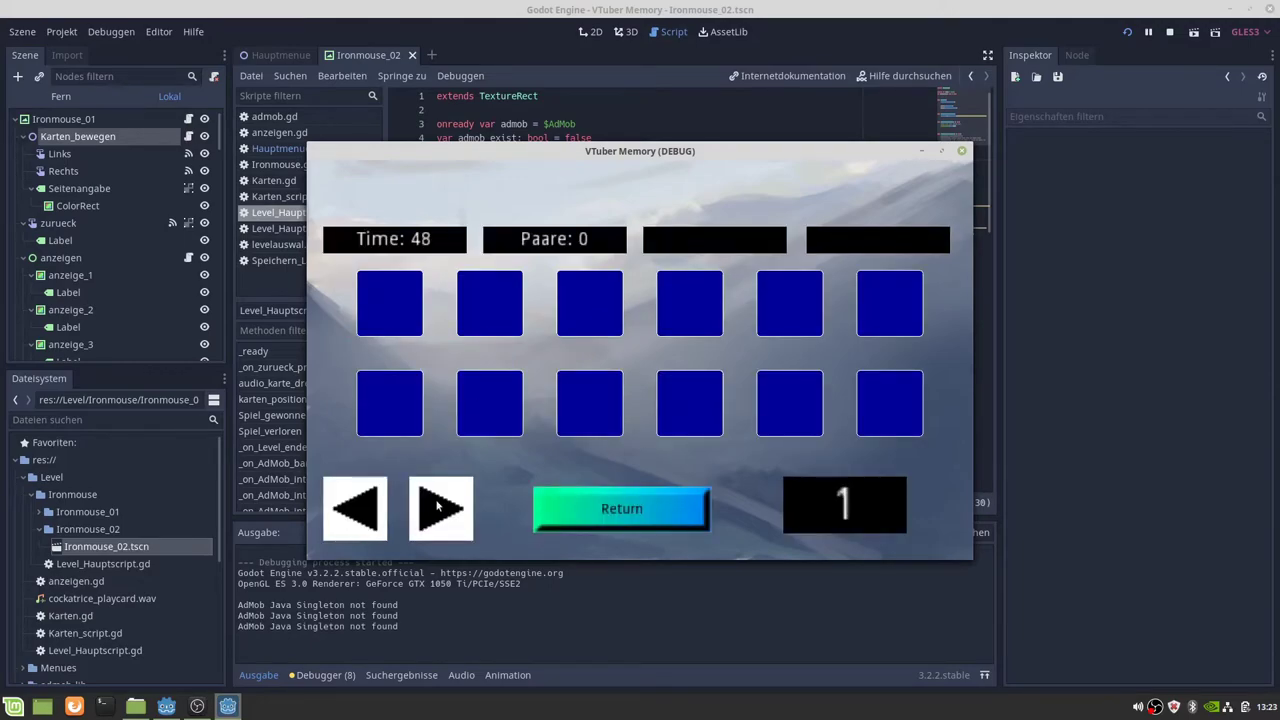
left_click(437, 507)
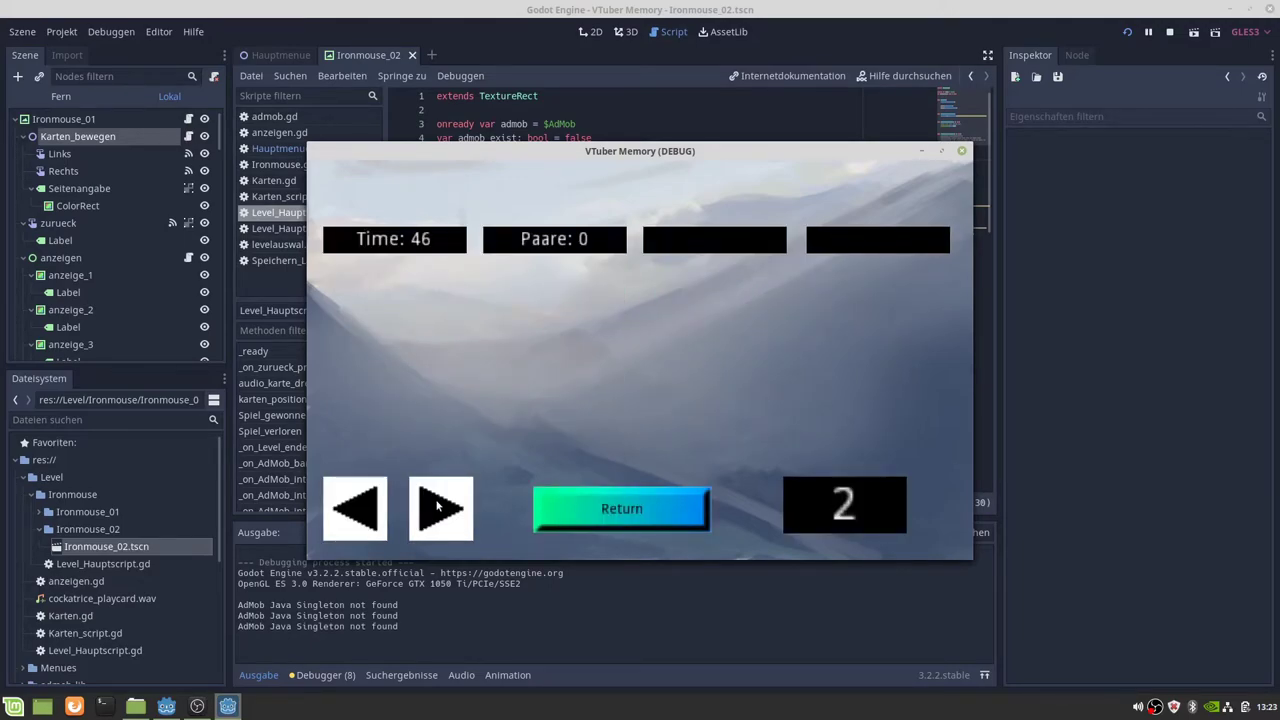
left_click(348, 510)
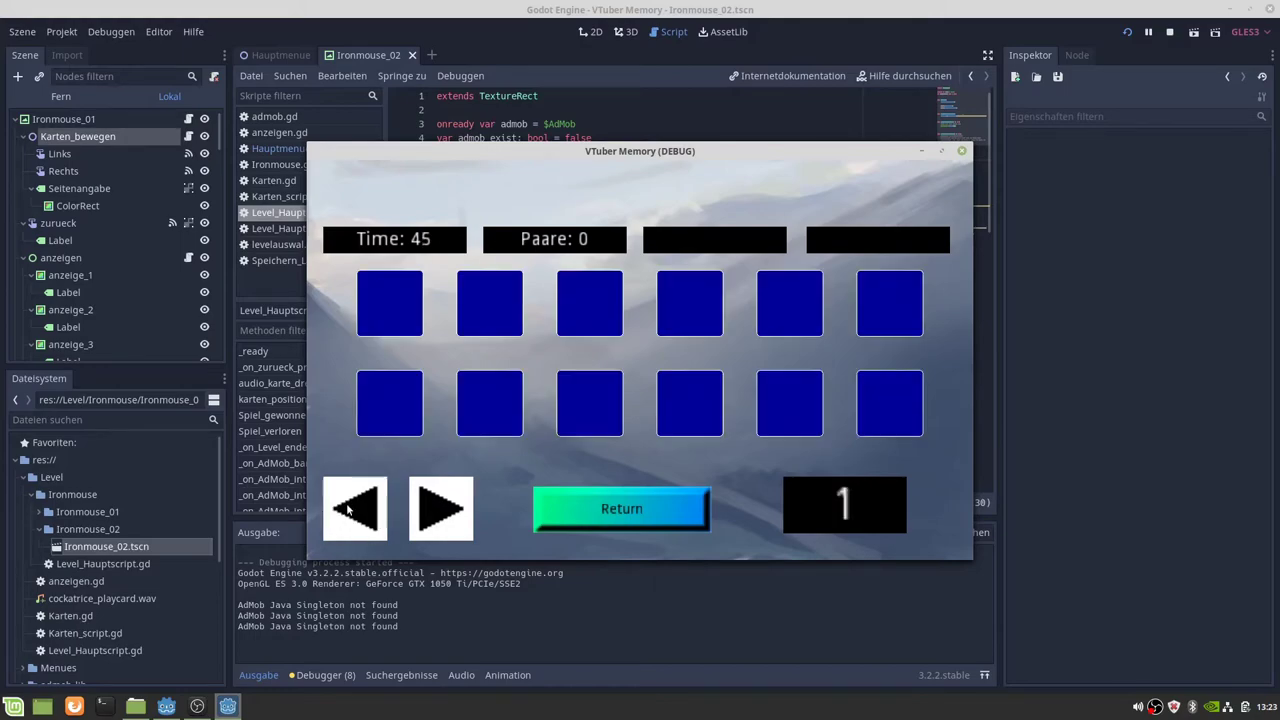
Flip cards to check shuffling and a matched pair, then close the game
left_click(395, 320)
left_click(500, 300)
left_click(382, 305)
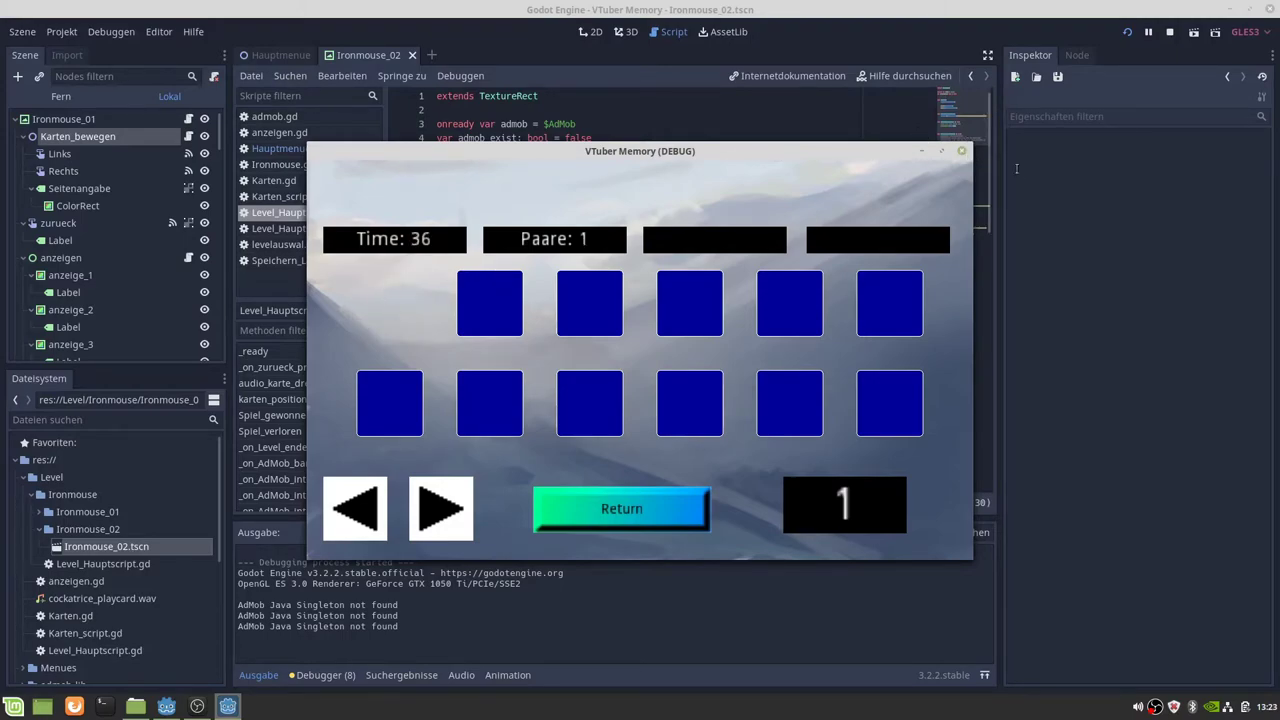
left_click(964, 152)
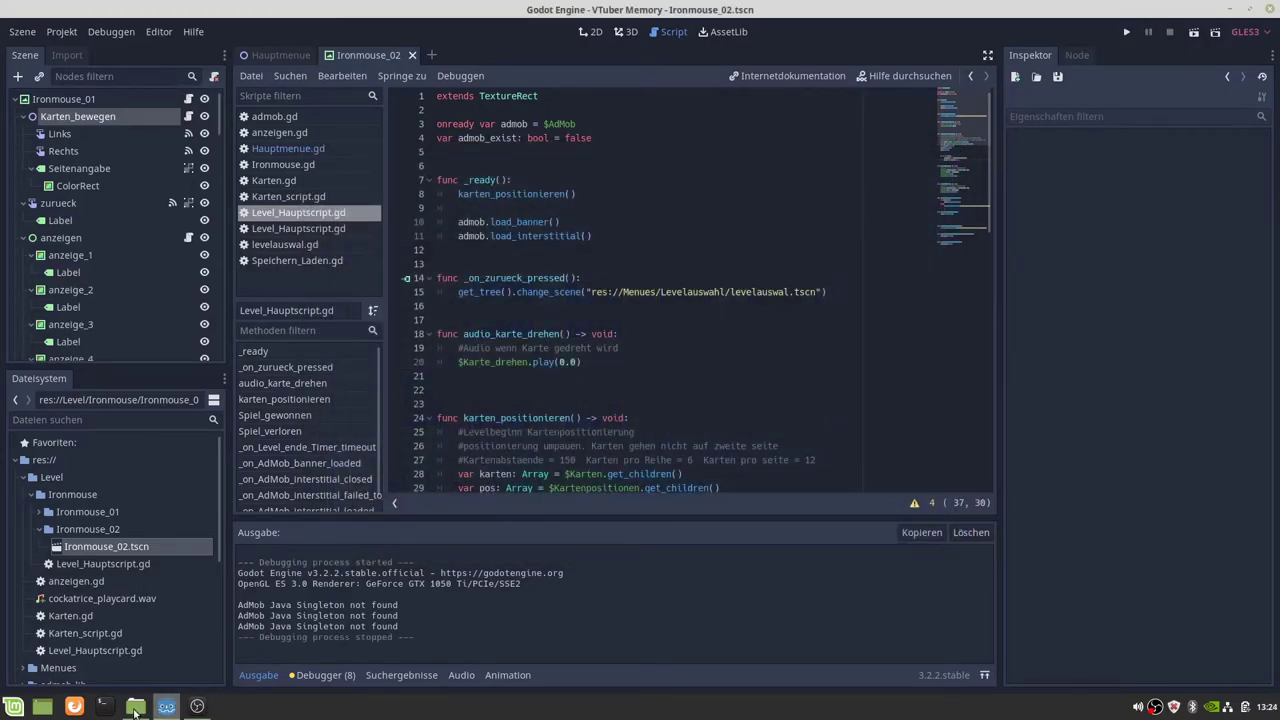
left_click(196, 708)
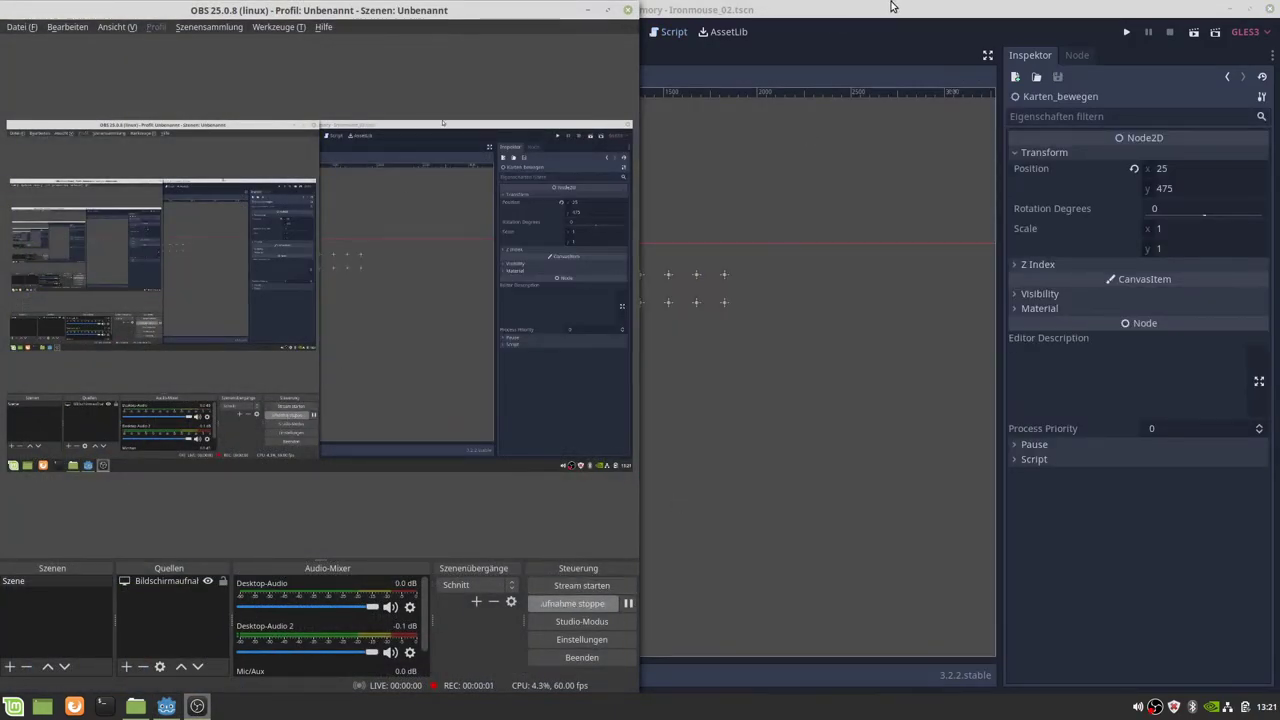
left_click(893, 7)
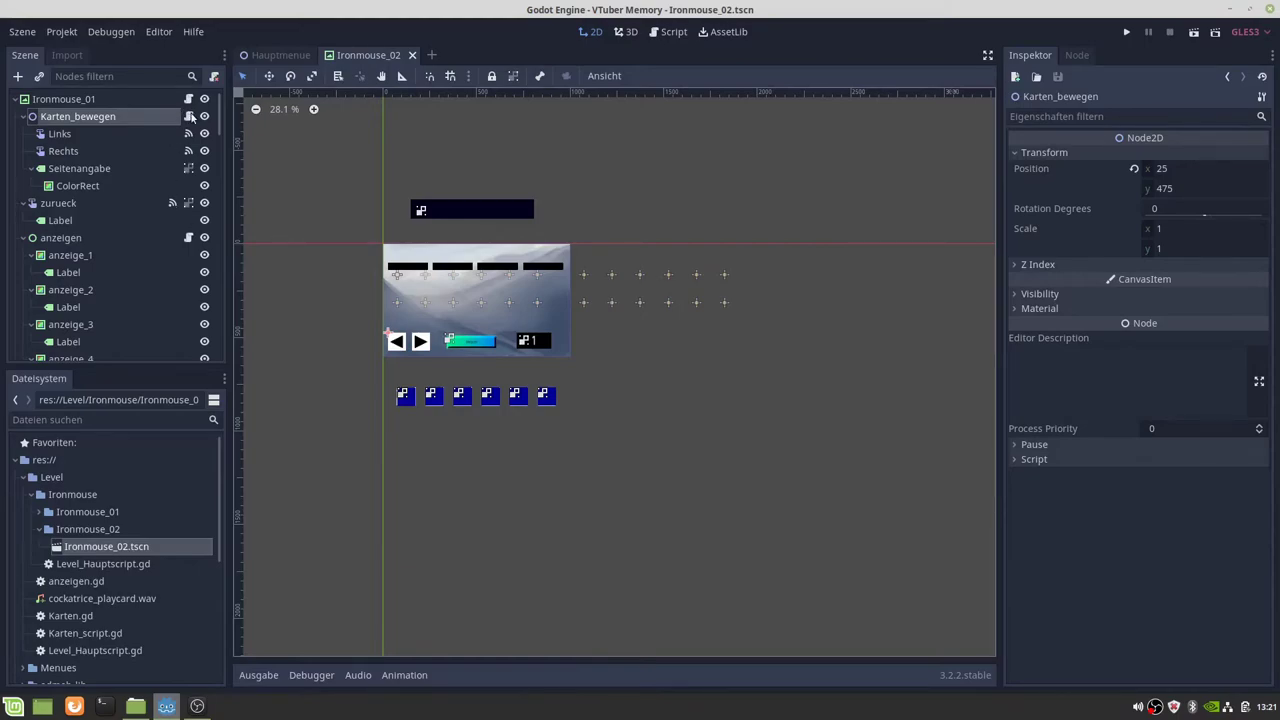
Open Ironmouse_02's Level_Hauptscript.gd and begin a var line below pos.shuffle()
left_click(189, 99)
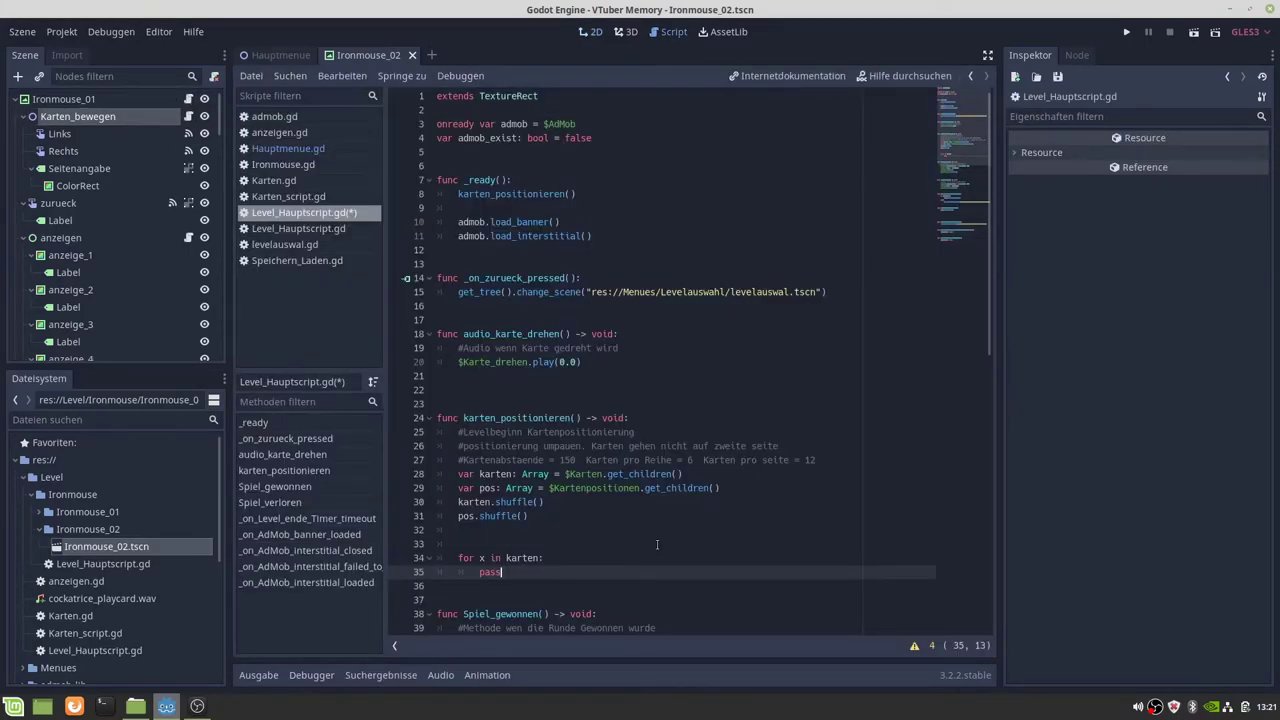
left_click_drag(500, 571, 477, 571)
left_click(539, 515)
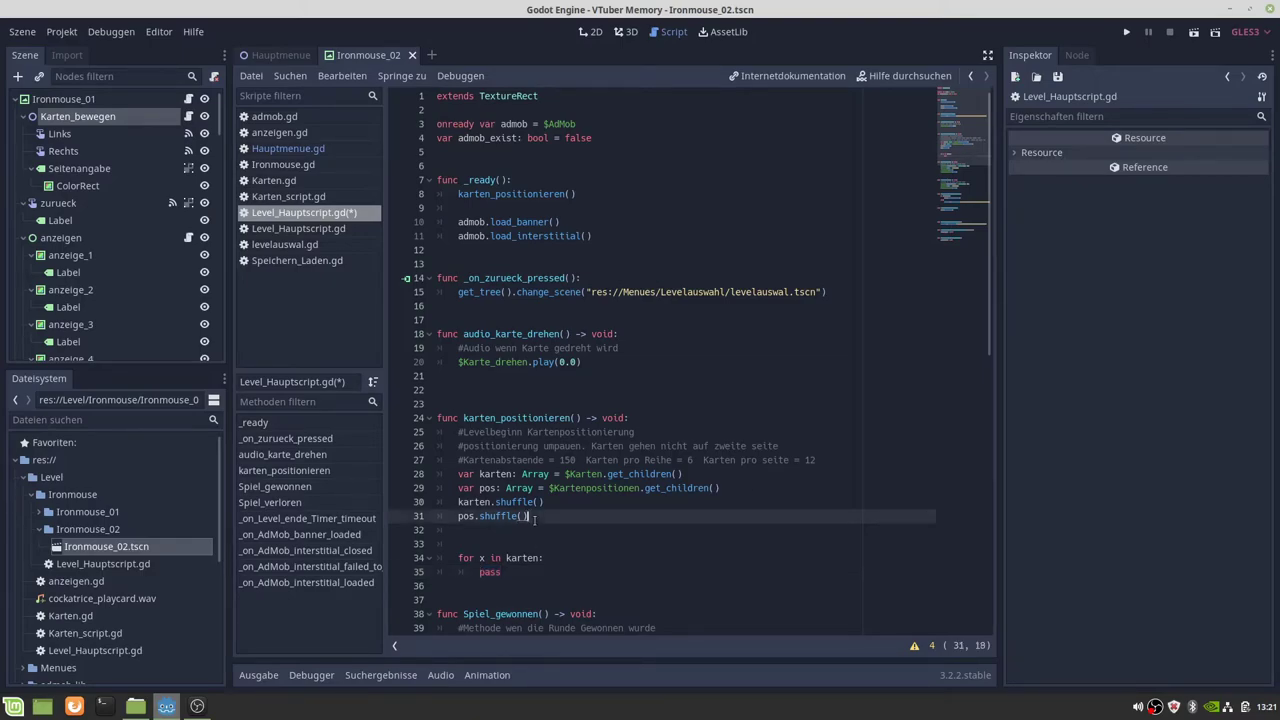
key("Return")
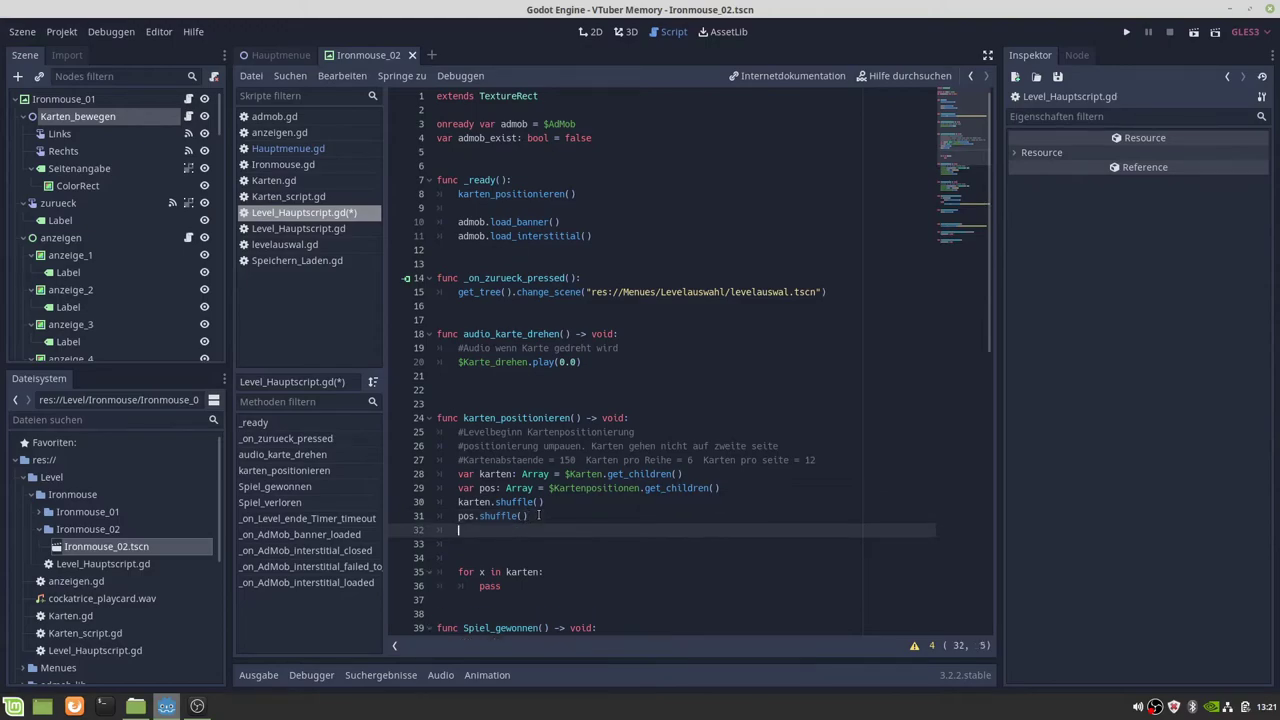
type("va")
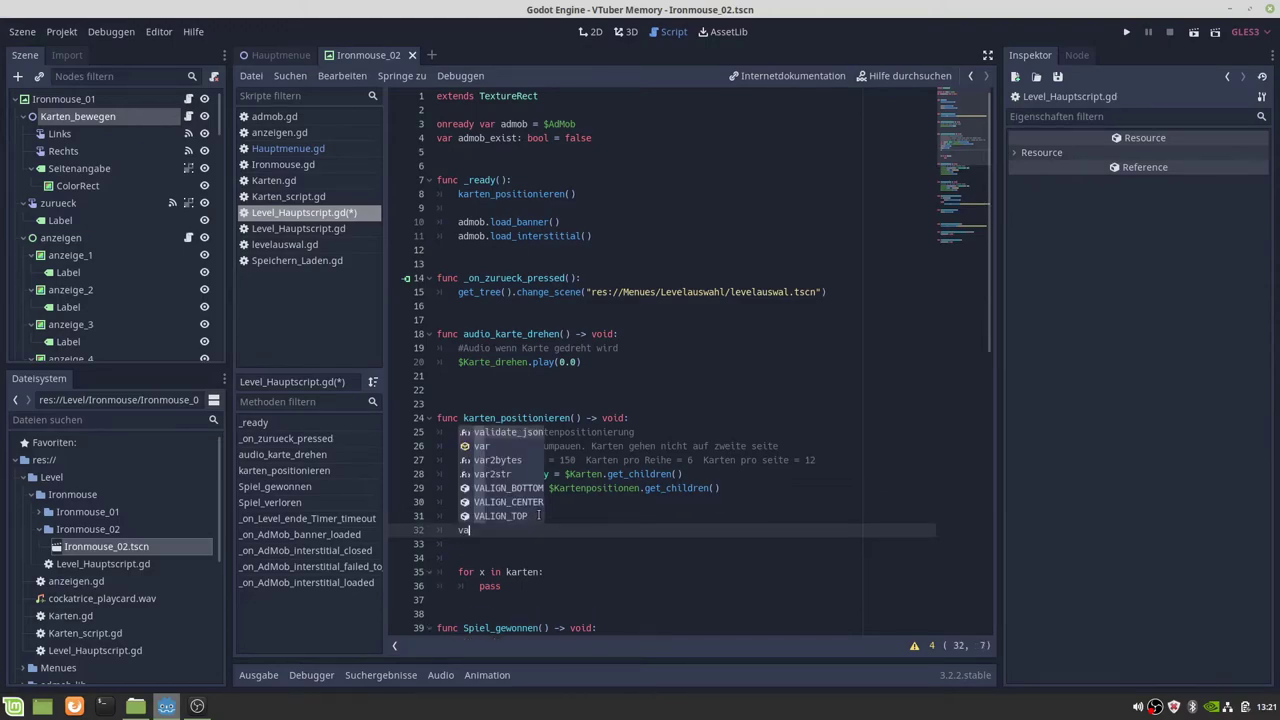
type("r")
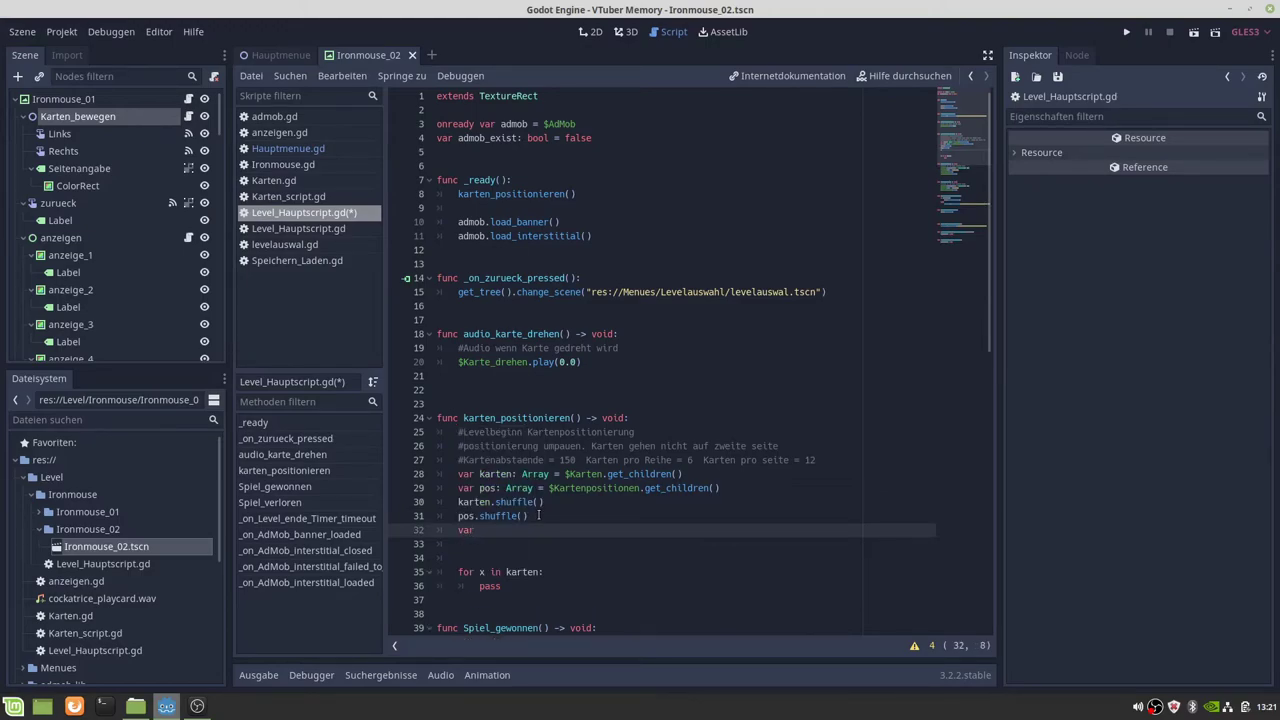
Remove that stray line and move to the end of the pos declaration
key("BackSpace")
key("BackSpace")
key("BackSpace")
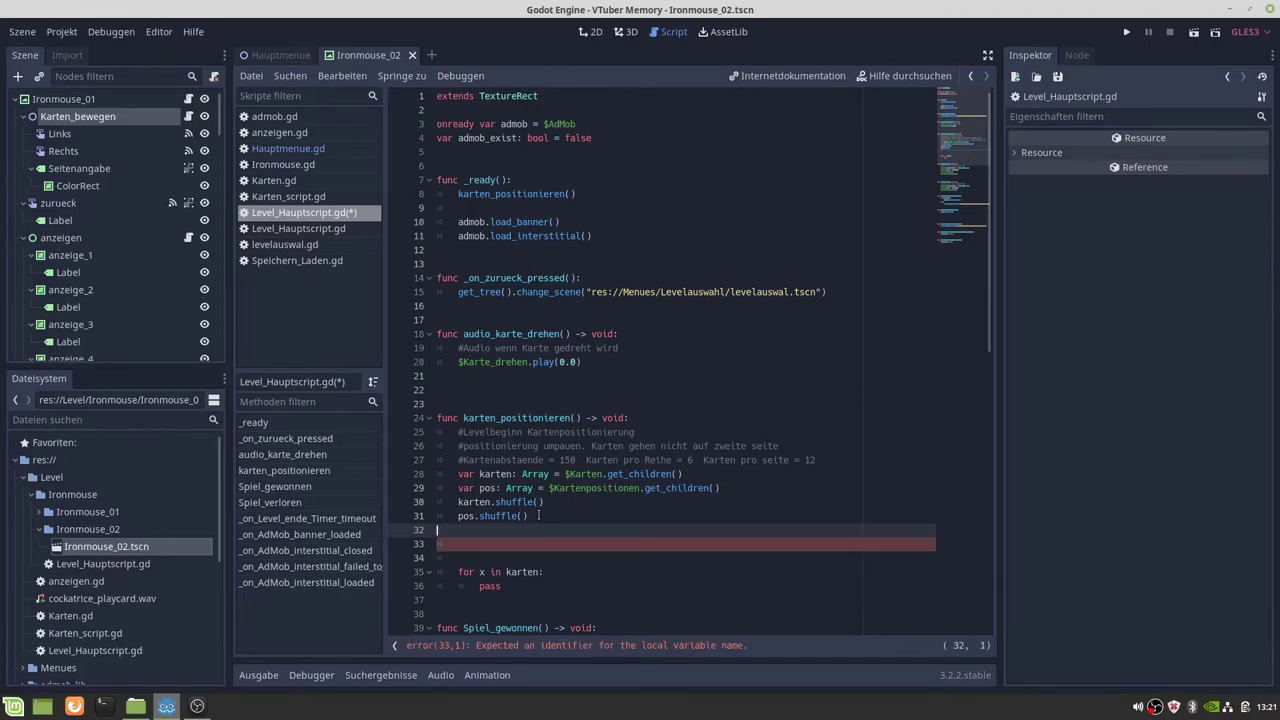
key("BackSpace")
key("BackSpace")
key("Up")
key("Up")
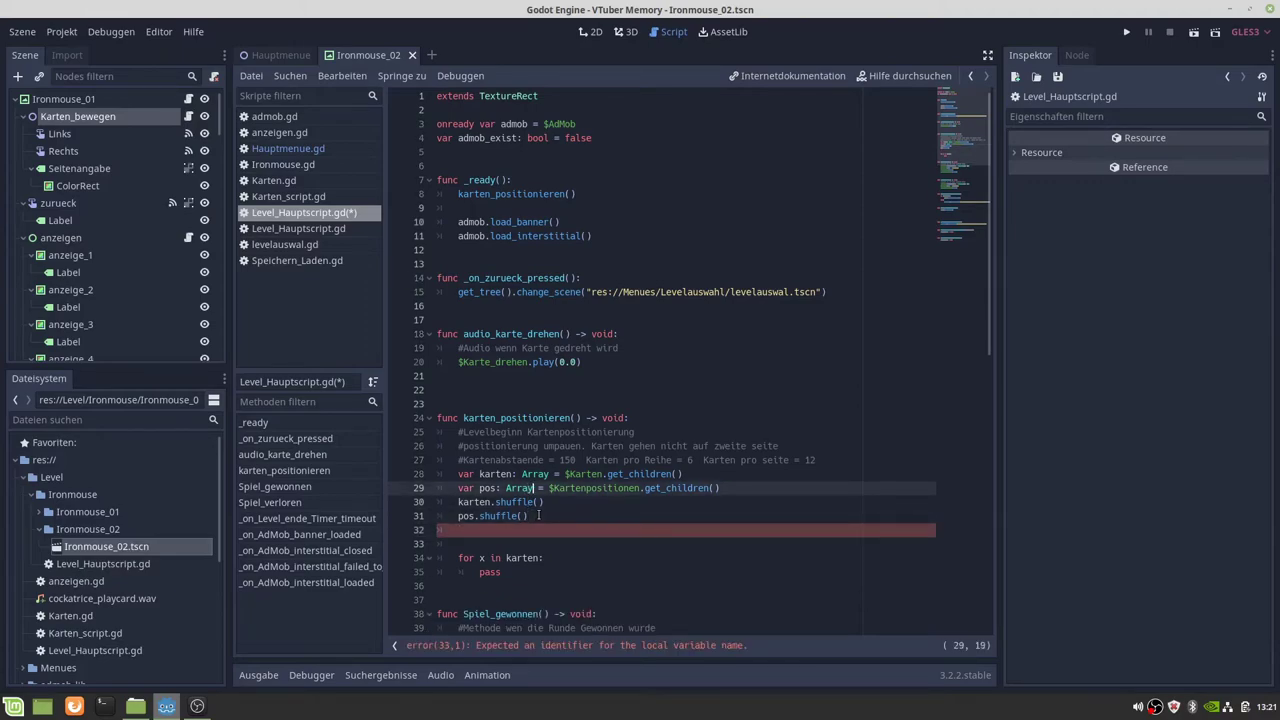
key("Right")
key("Right")
key("Right")
key("Right")
key("Right")
key("Right")
key("Right")
key("Right")
key("Right")
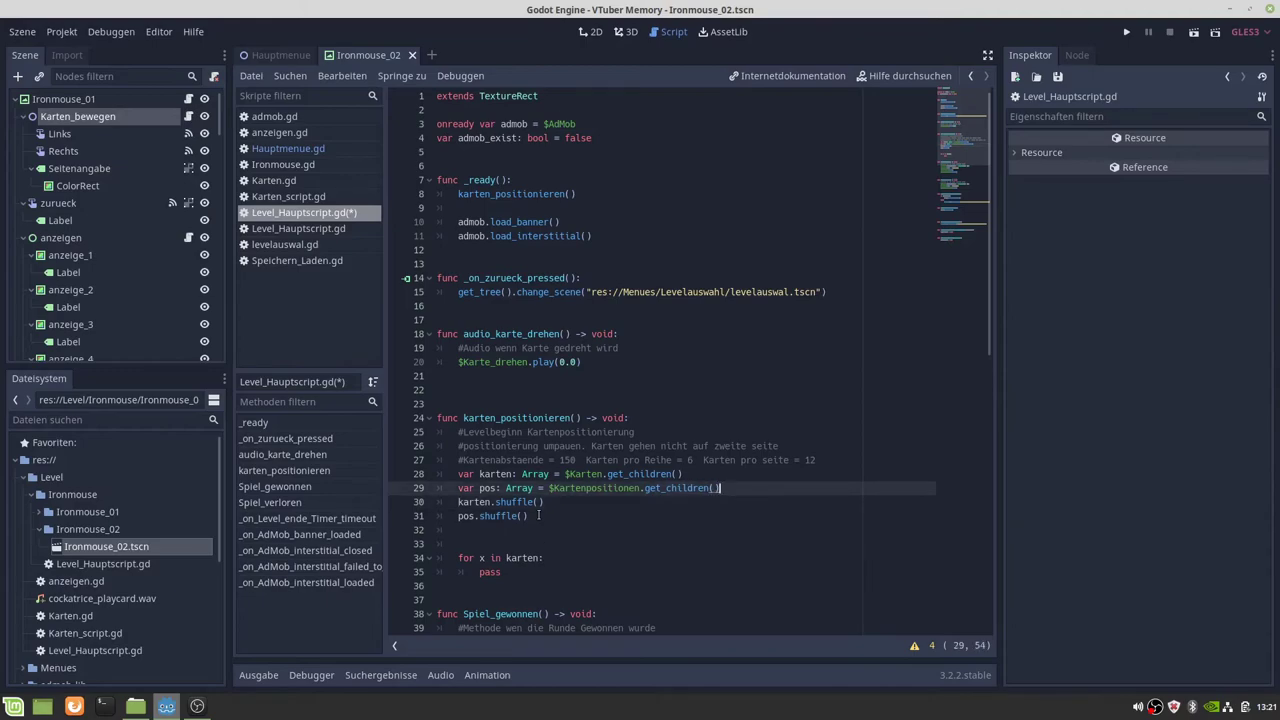
Declare 'var zaehler: int = 0' after the pos declaration
key("Return")
type("v")
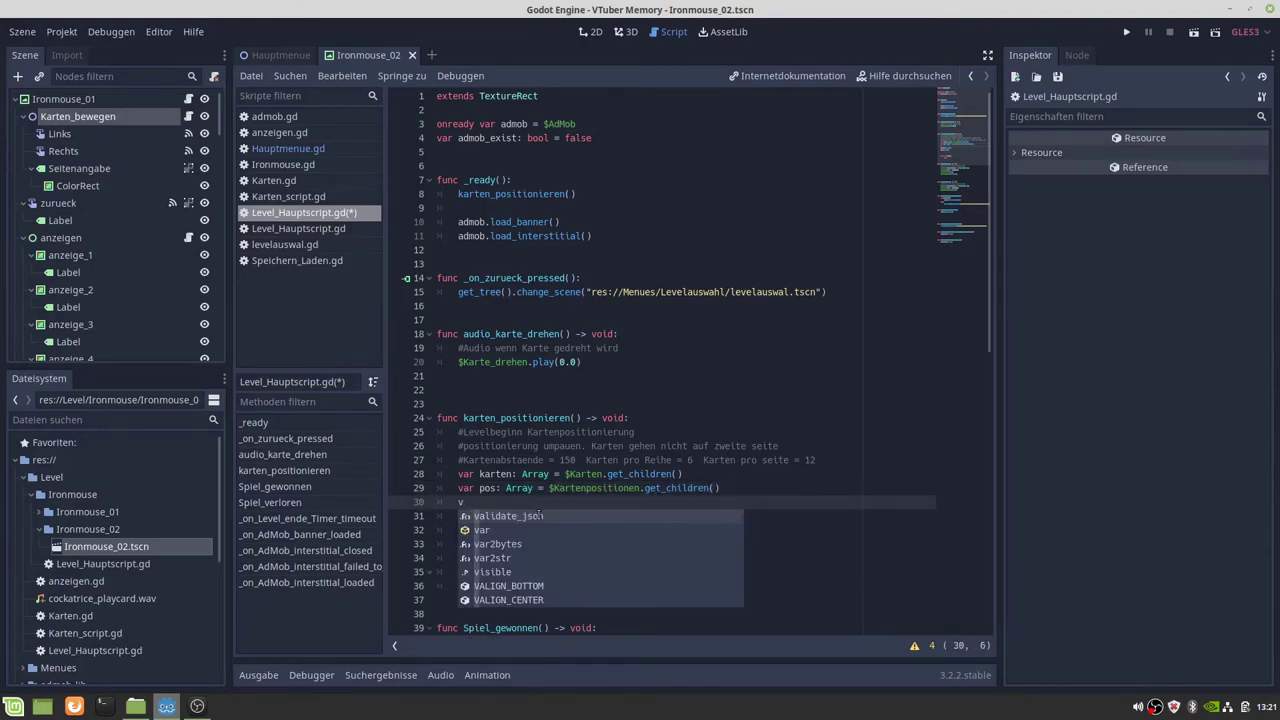
type("ar")
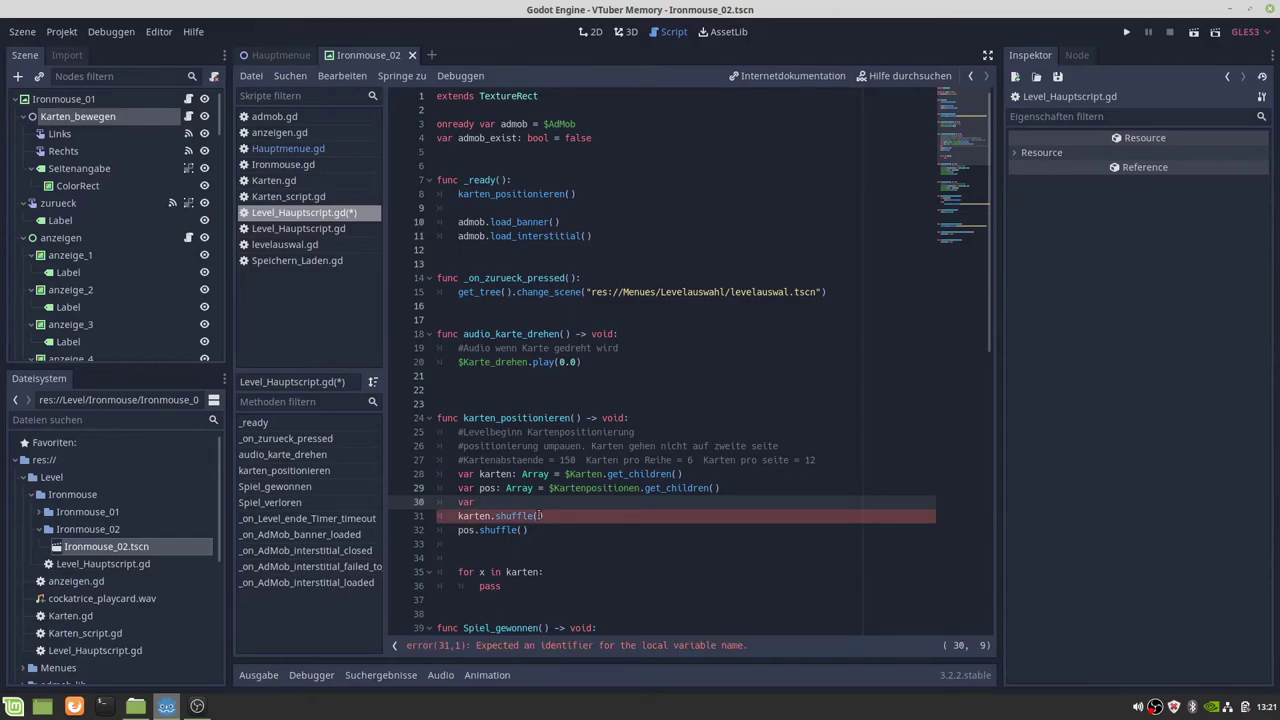
type("za")
type("ehler: ")
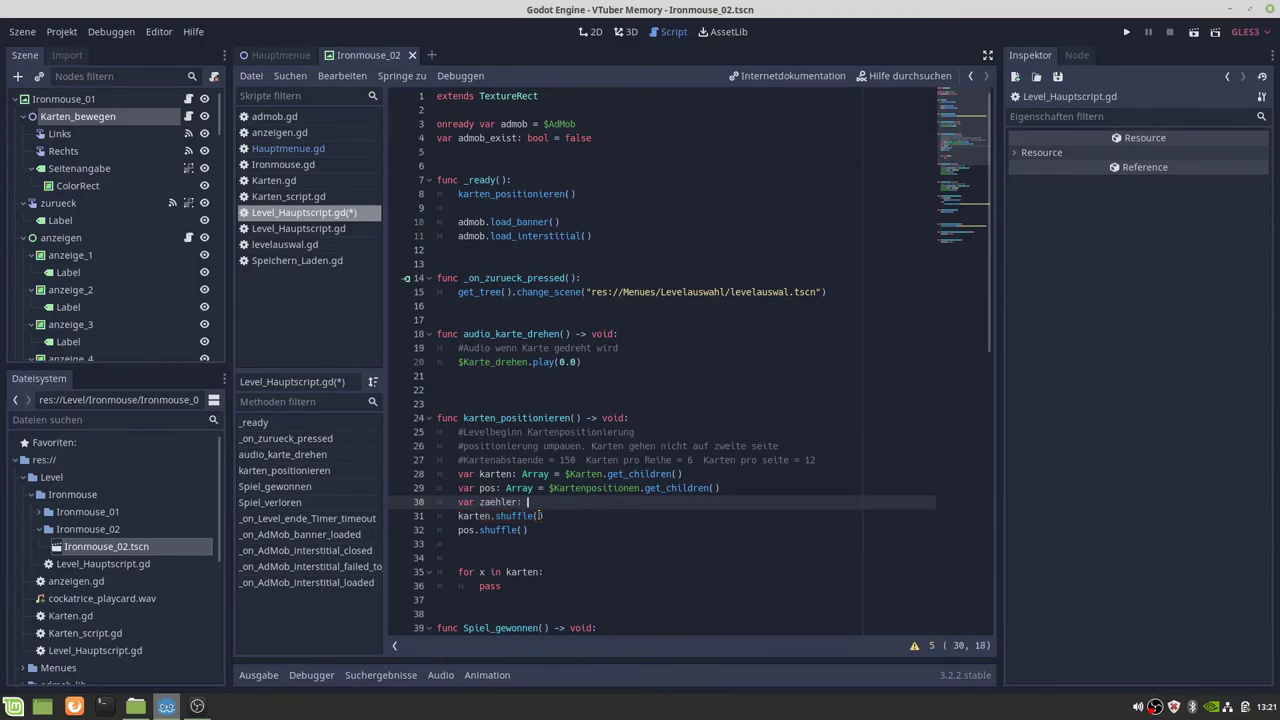
type("int = ")
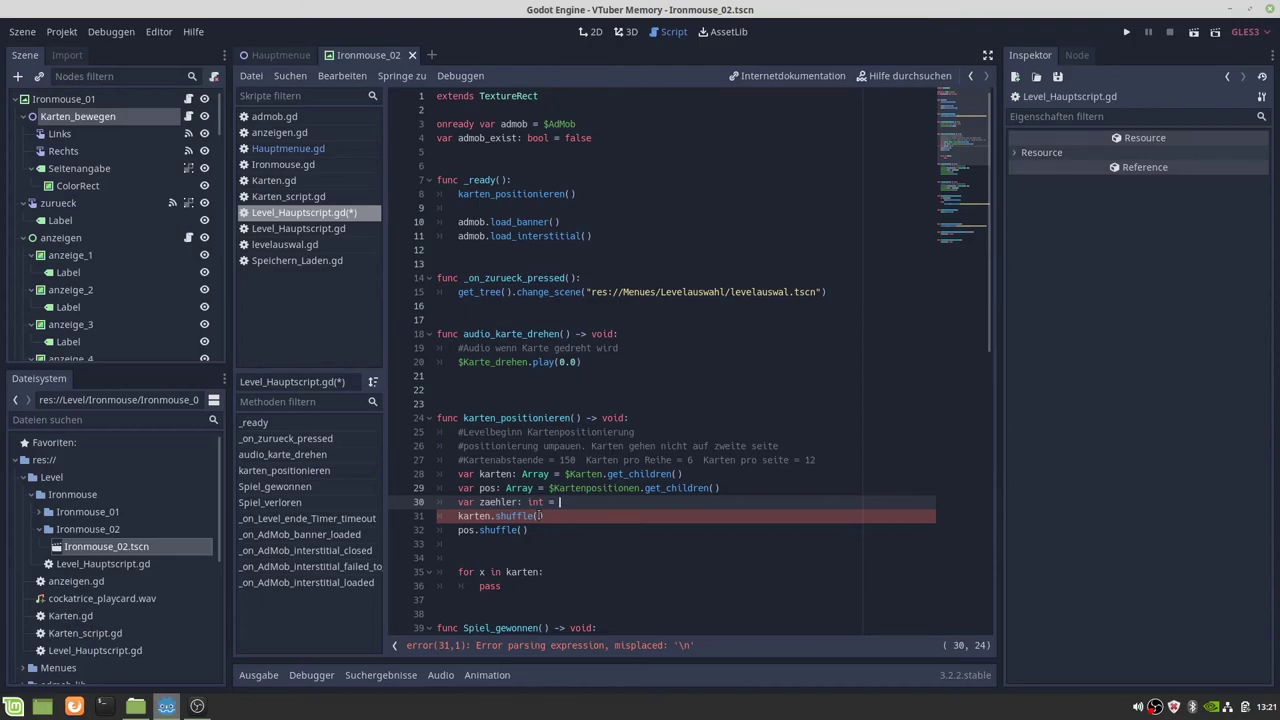
type("0")
Delete the pass placeholder from the for x in karten loop
left_click(478, 586)
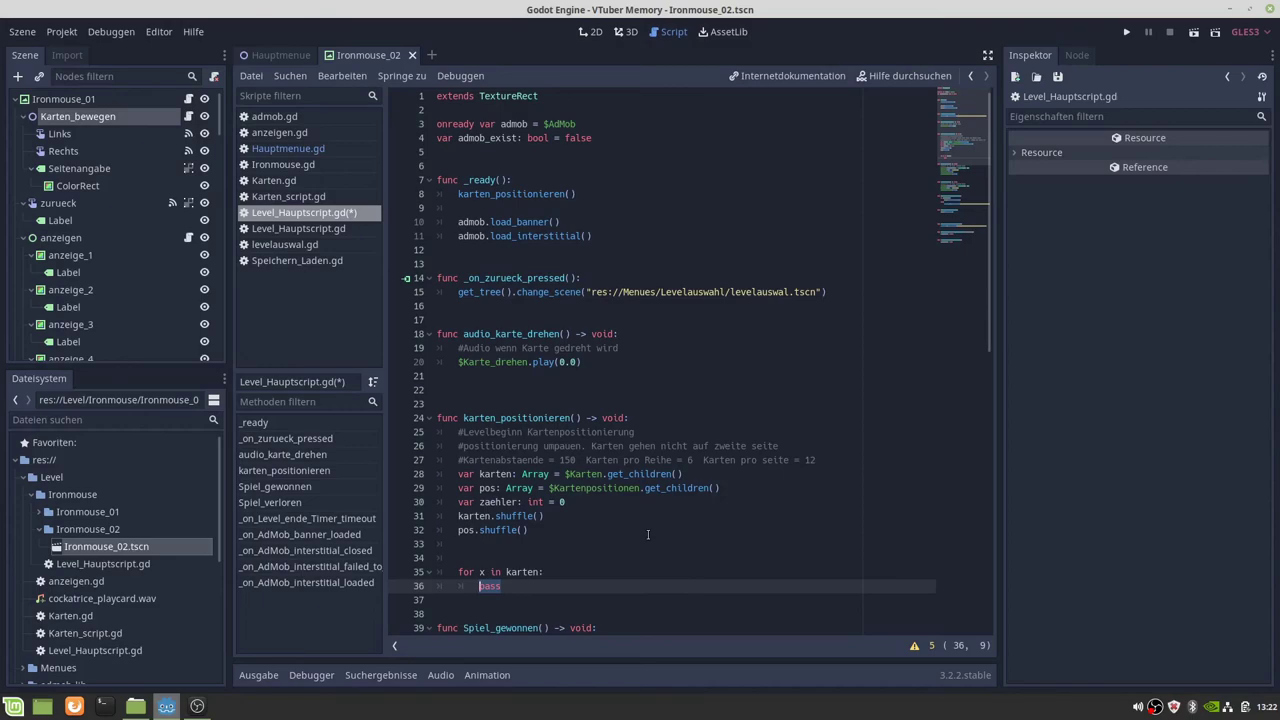
type("ka")
type("r")
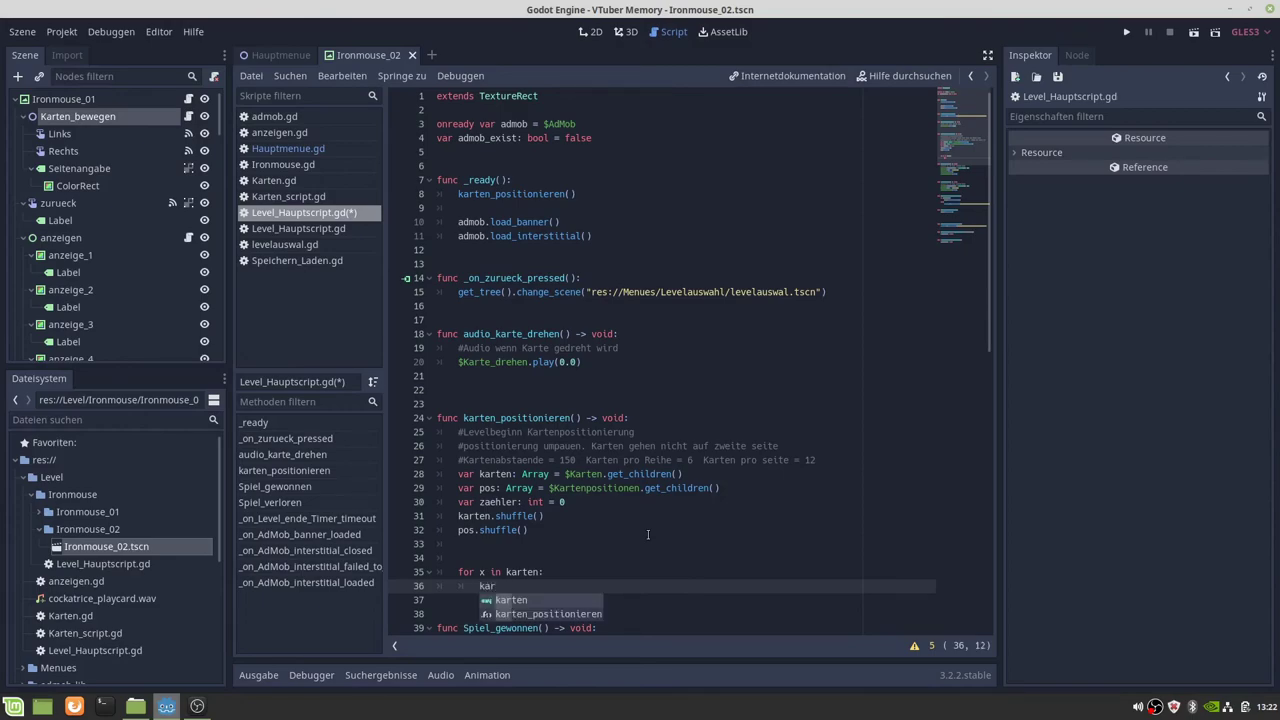
key("Return")
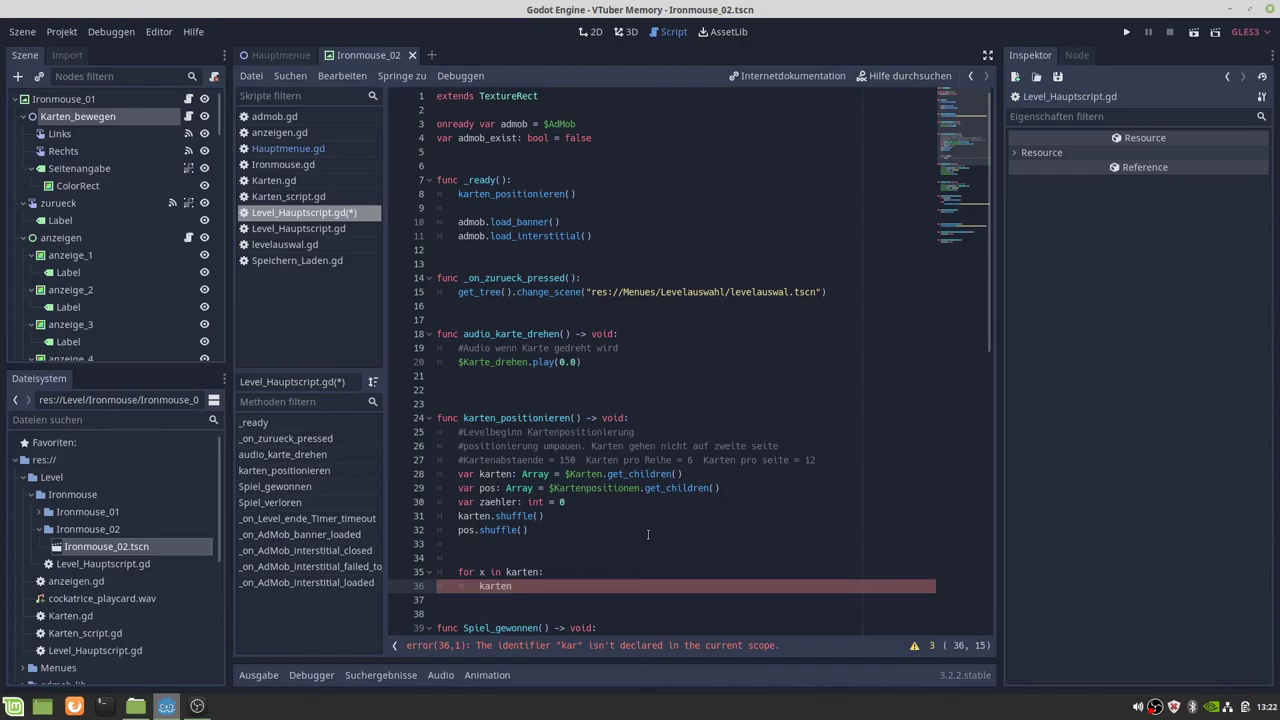
key("BackSpace")
key("BackSpace")
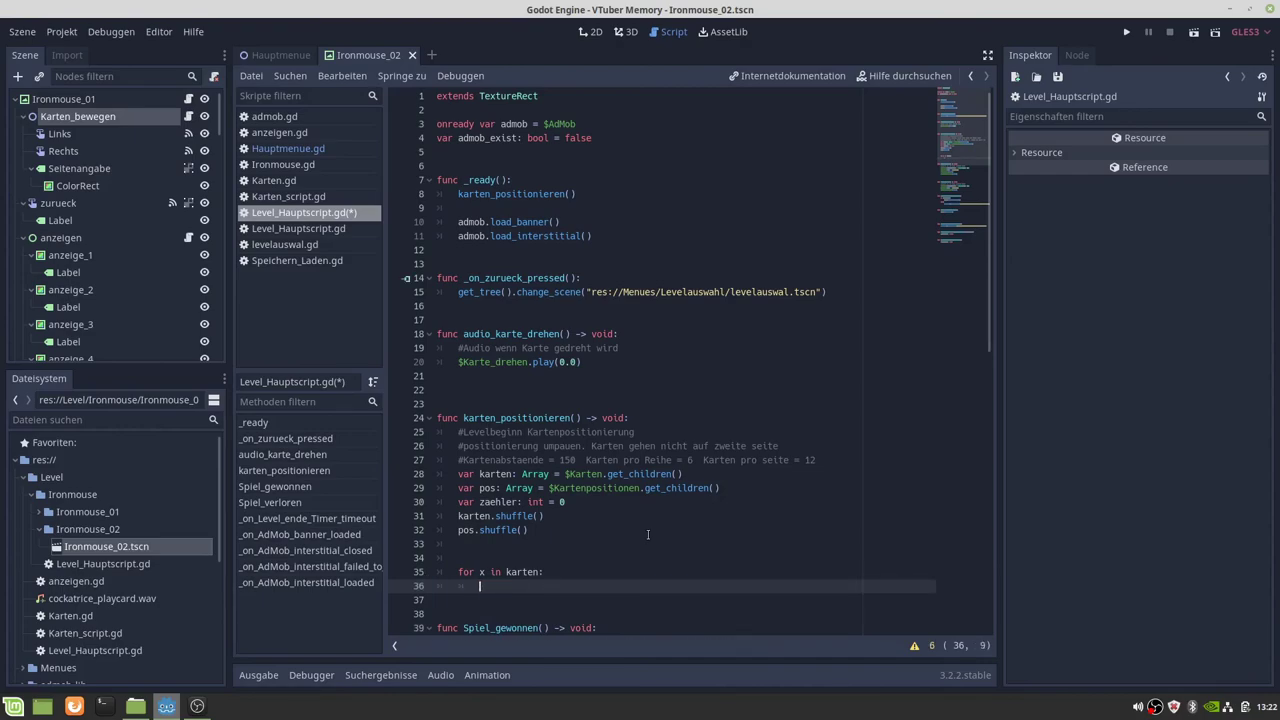